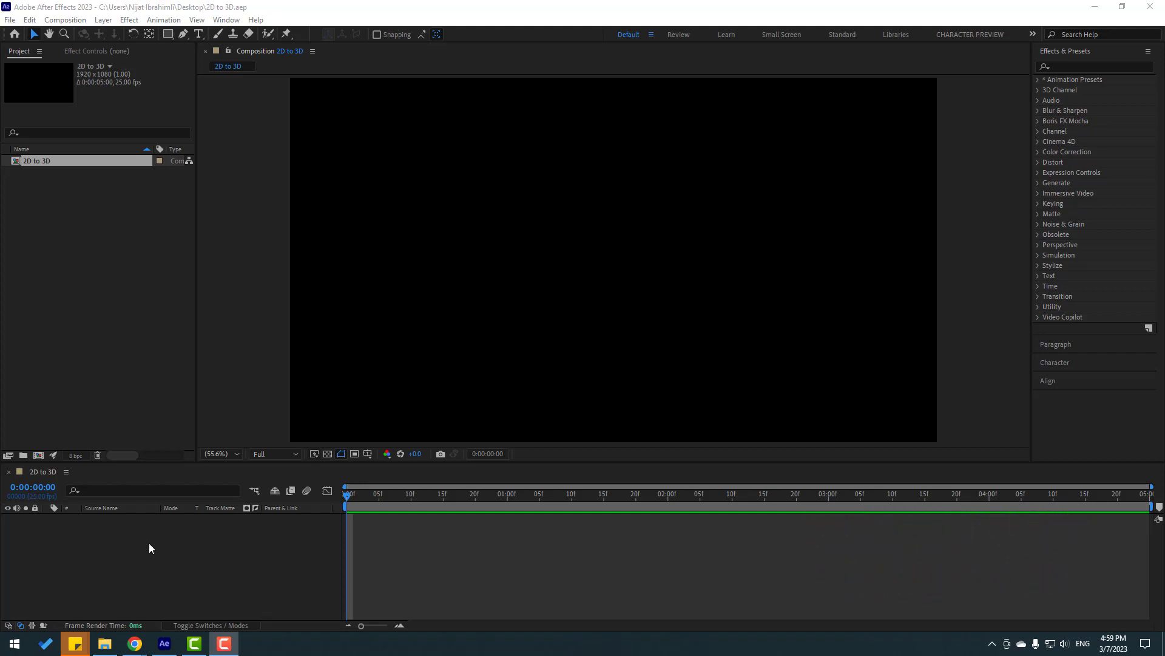
Add a full-frame solid layer named BG coloured E9E9E9
right_click(115, 549)
mouse_move(187, 404)
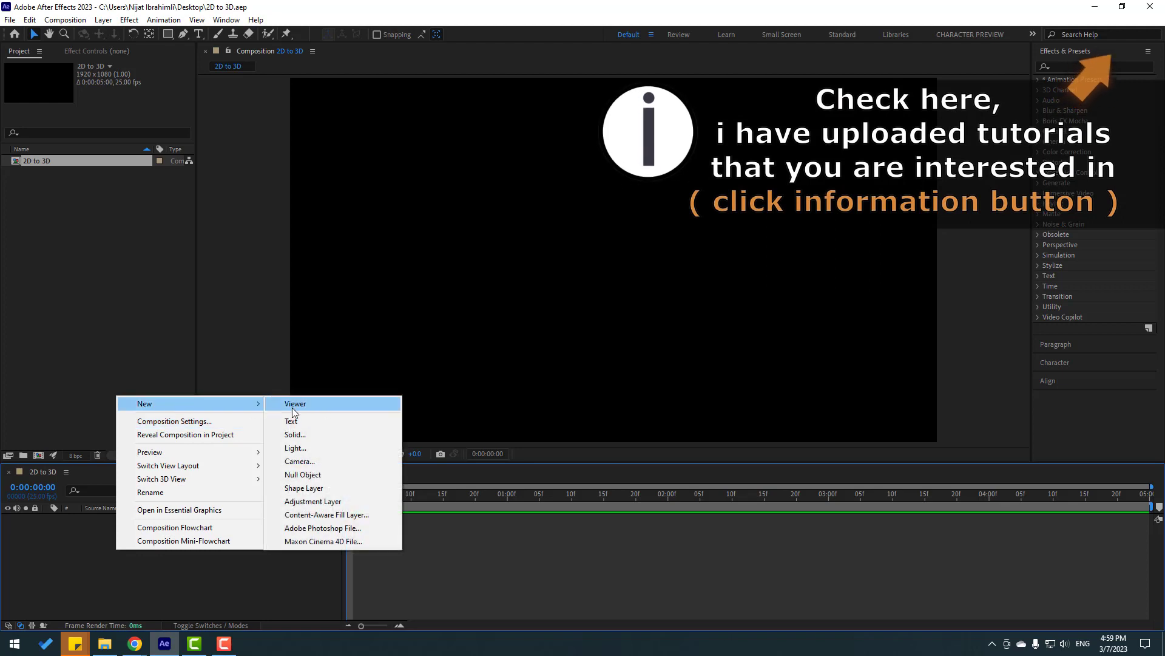
click(293, 436)
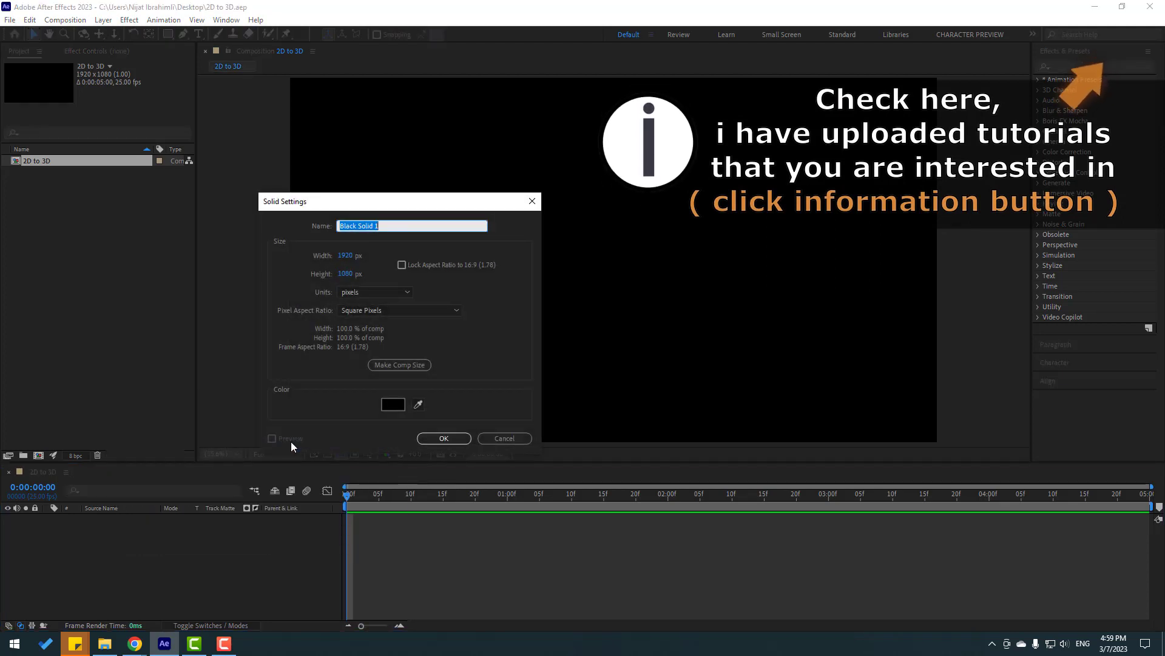
text(BG)
click(392, 405)
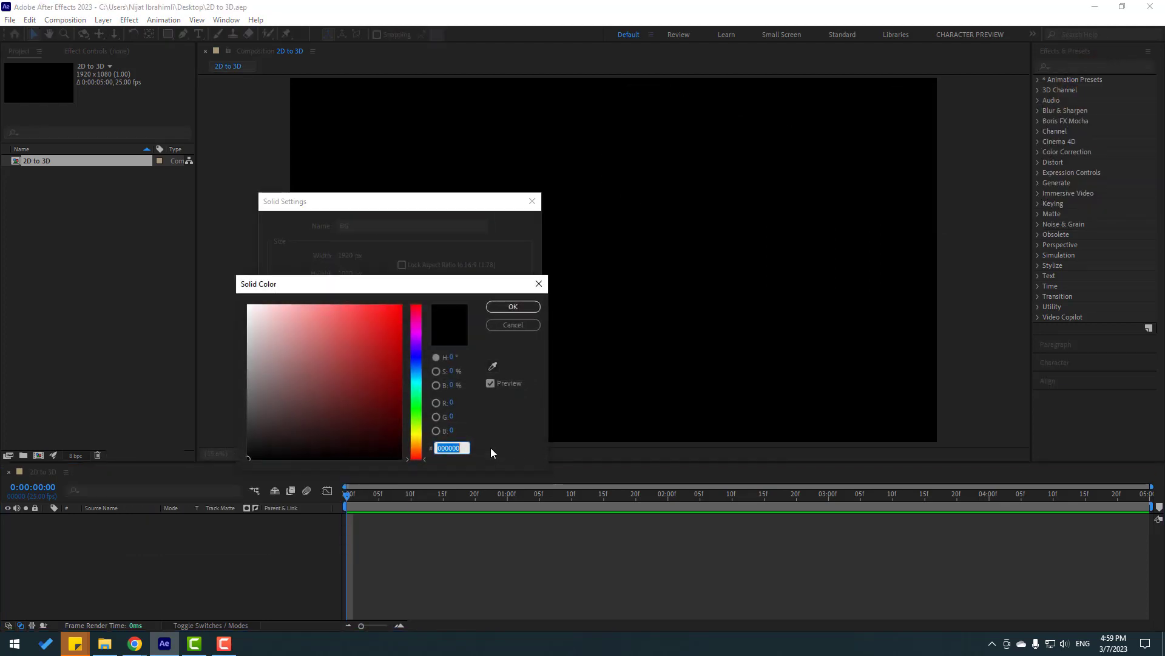
text(e9e9e9)
key(Tab)
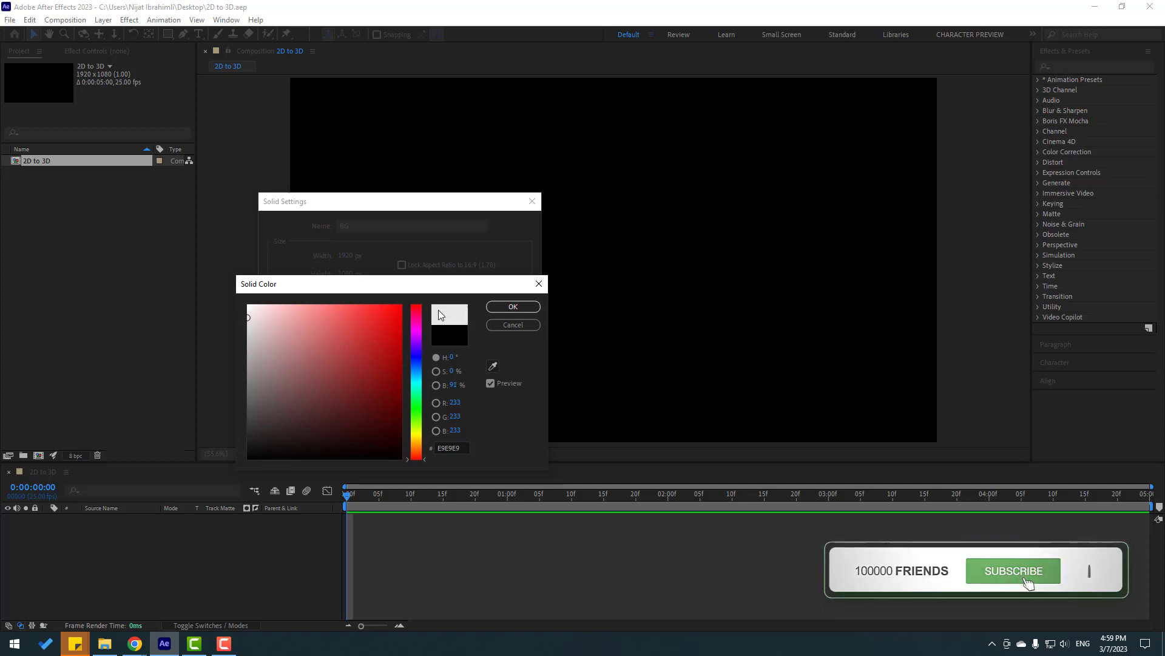
click(490, 306)
click(440, 436)
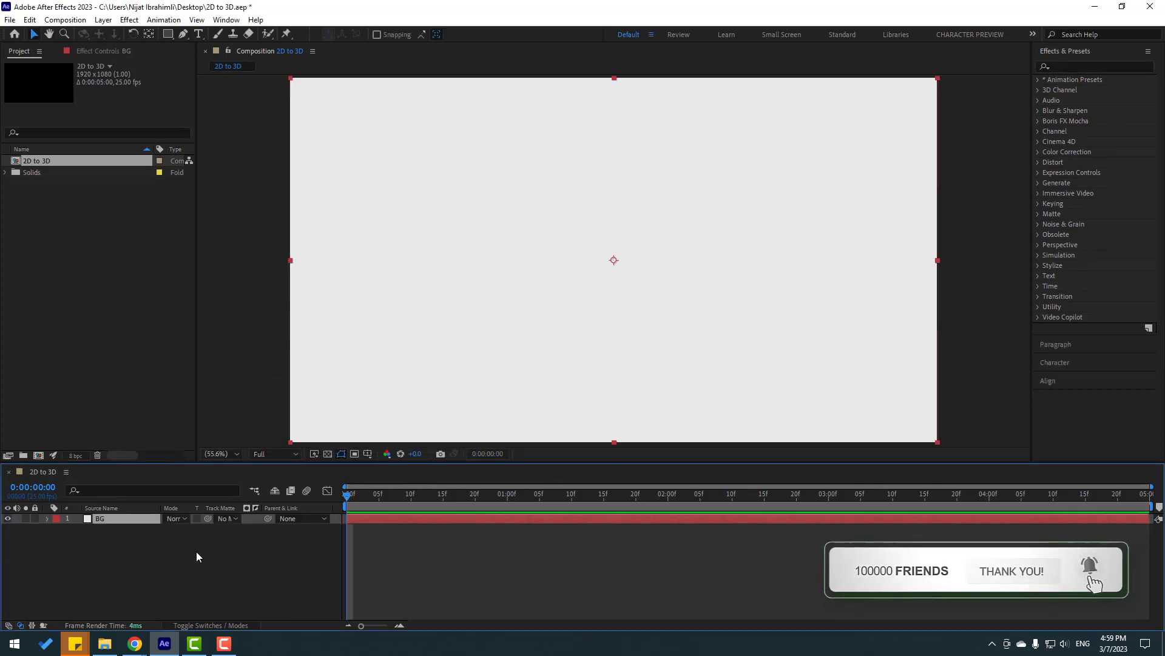
Lock the BG layer and draw a blue circle with the Ellipse Tool
click(35, 518)
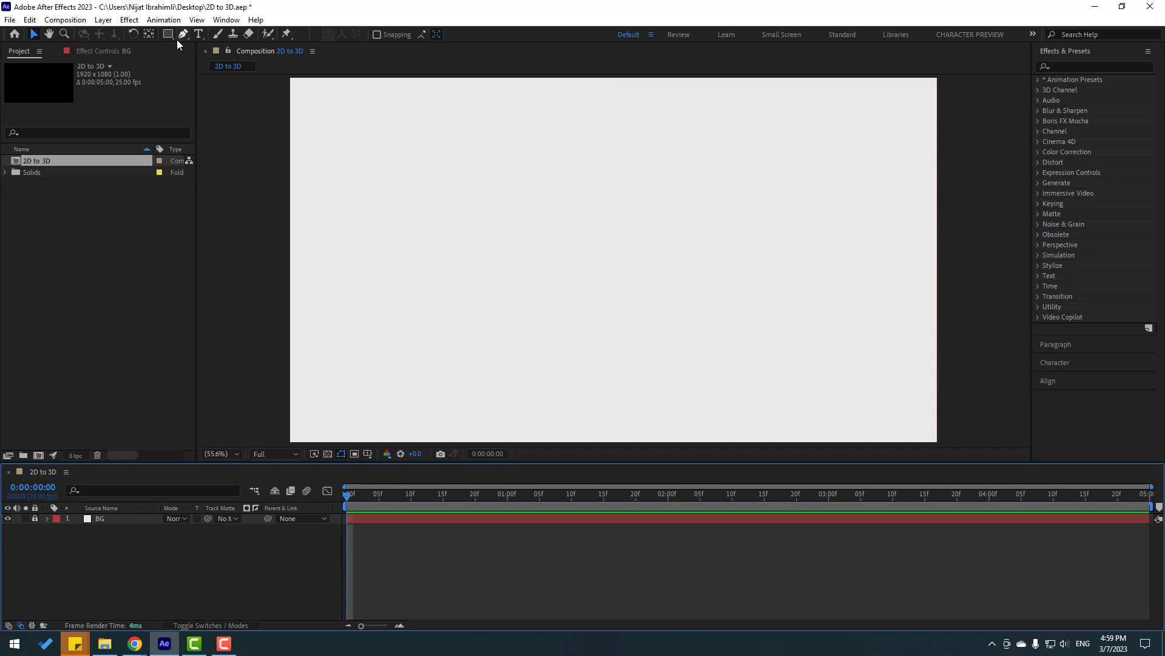
drag(169, 37, 191, 54)
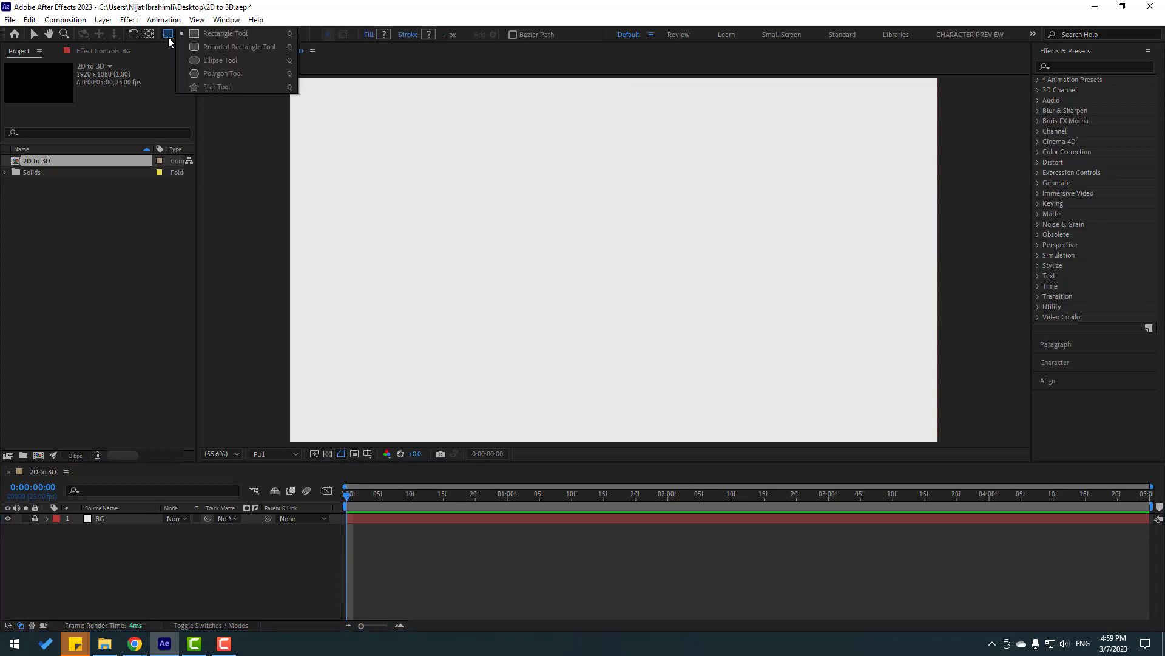
click(223, 60)
drag(419, 209, 514, 304)
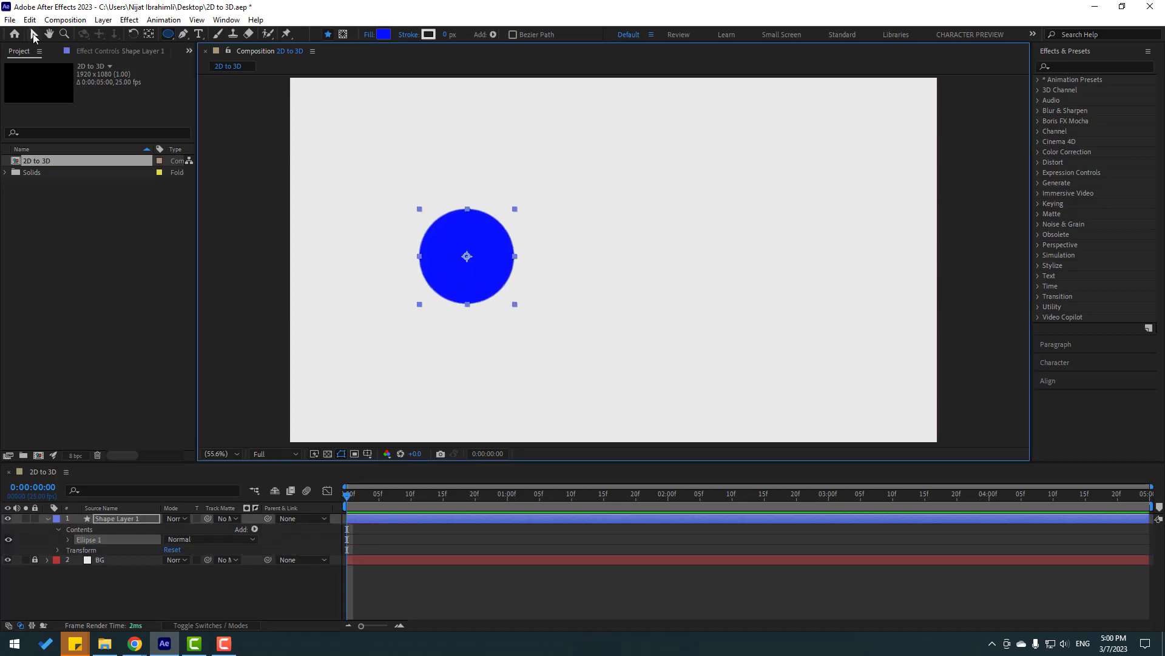
Rename the circle layer to 01 and shift it down-left of centre
click(33, 37)
click(94, 591)
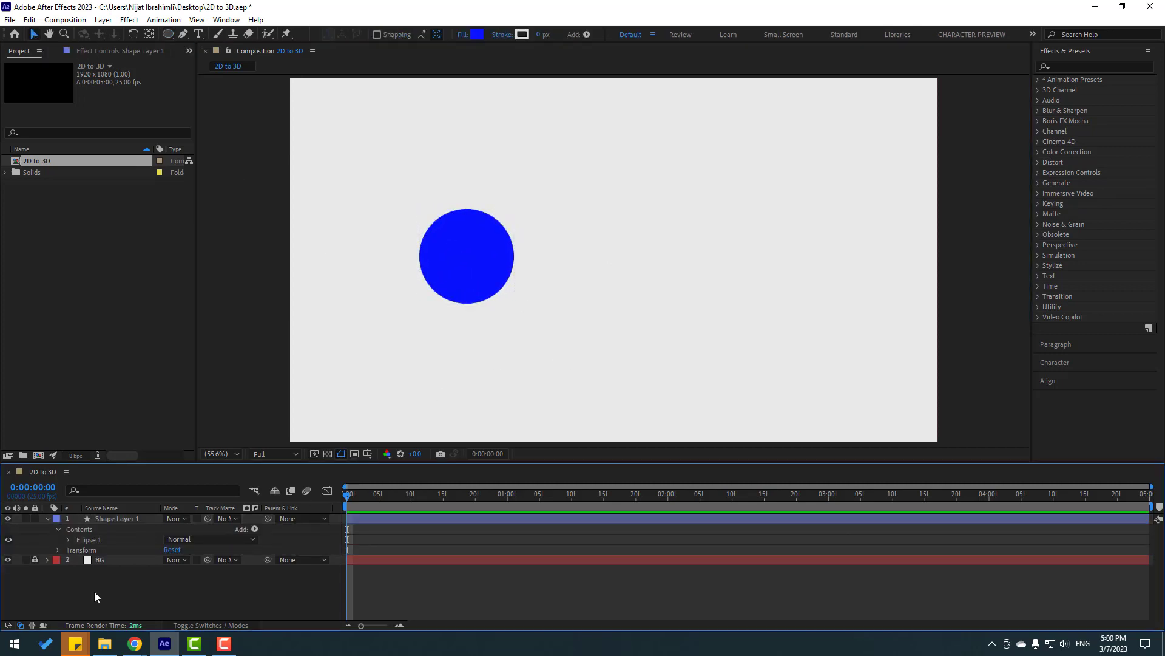
click(105, 518)
key(Return)
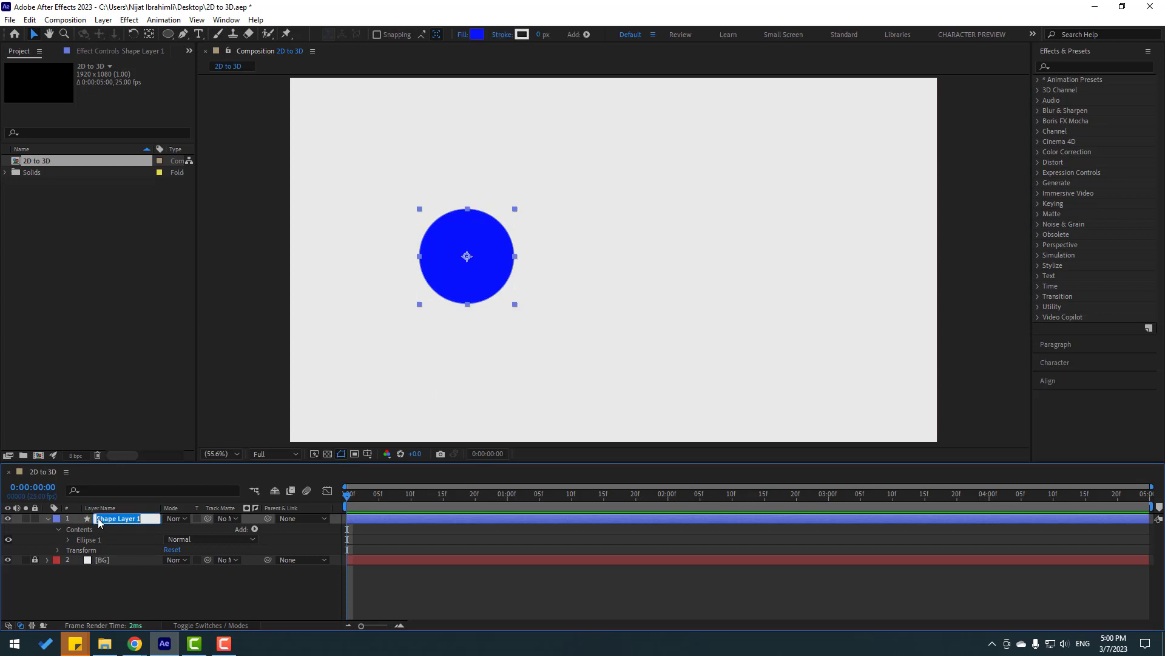
text(01)
key(Return)
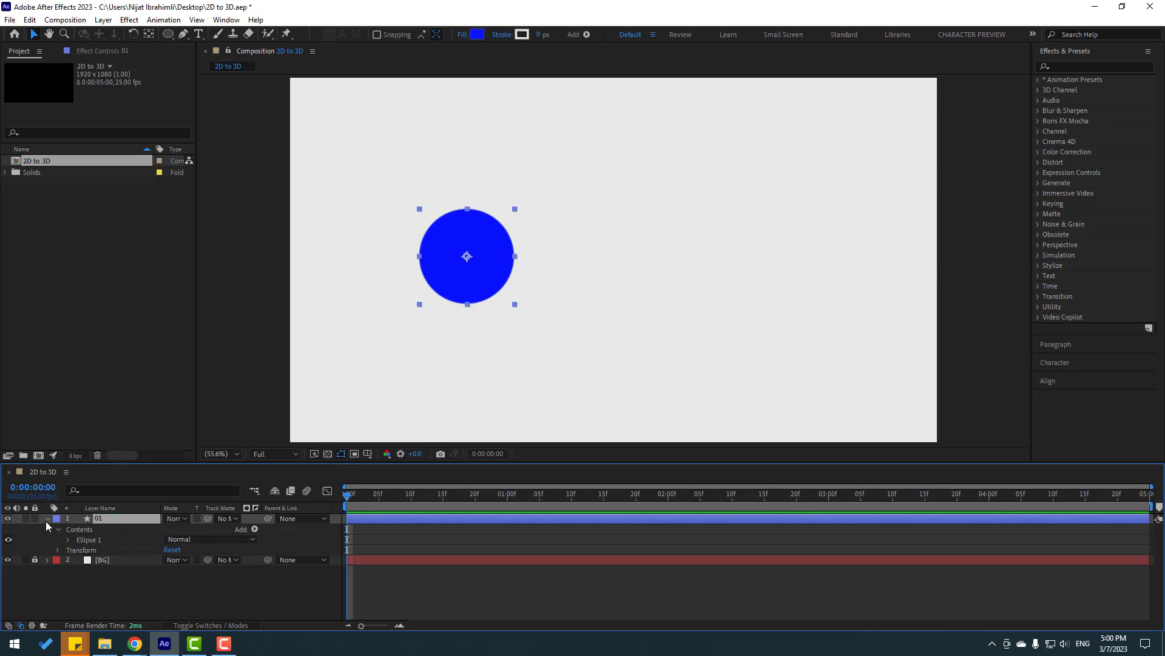
click(47, 518)
drag(486, 270, 451, 281)
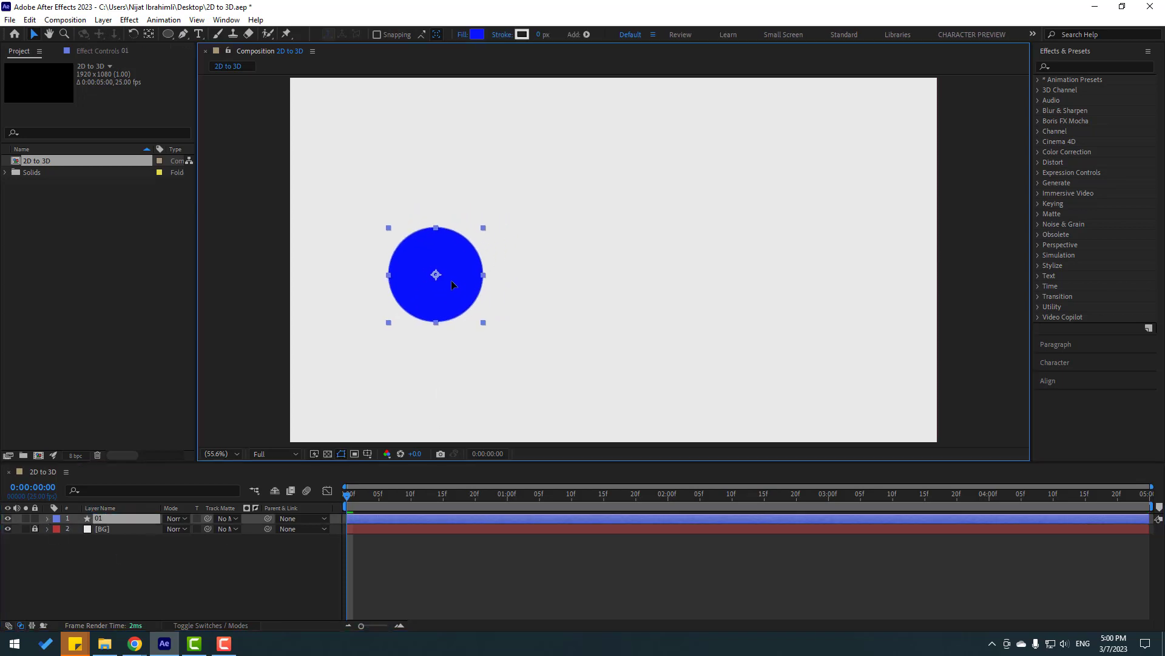
click(220, 601)
Draw a star with the Star Tool right of the circle and nudge it down-right
click(170, 36)
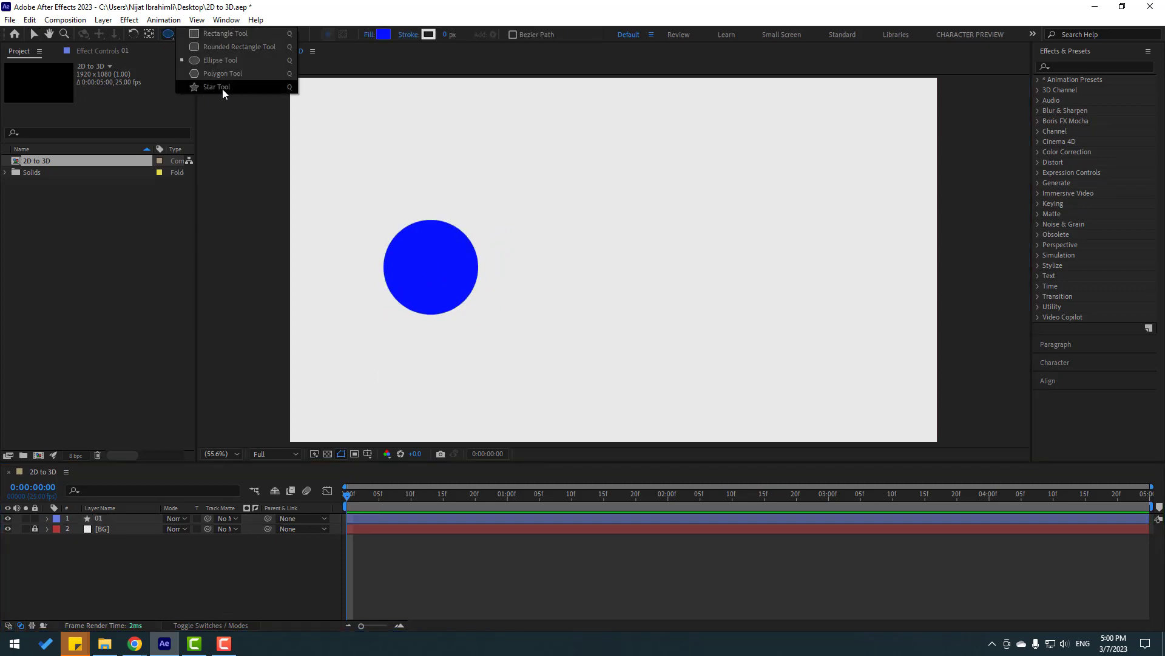
click(222, 89)
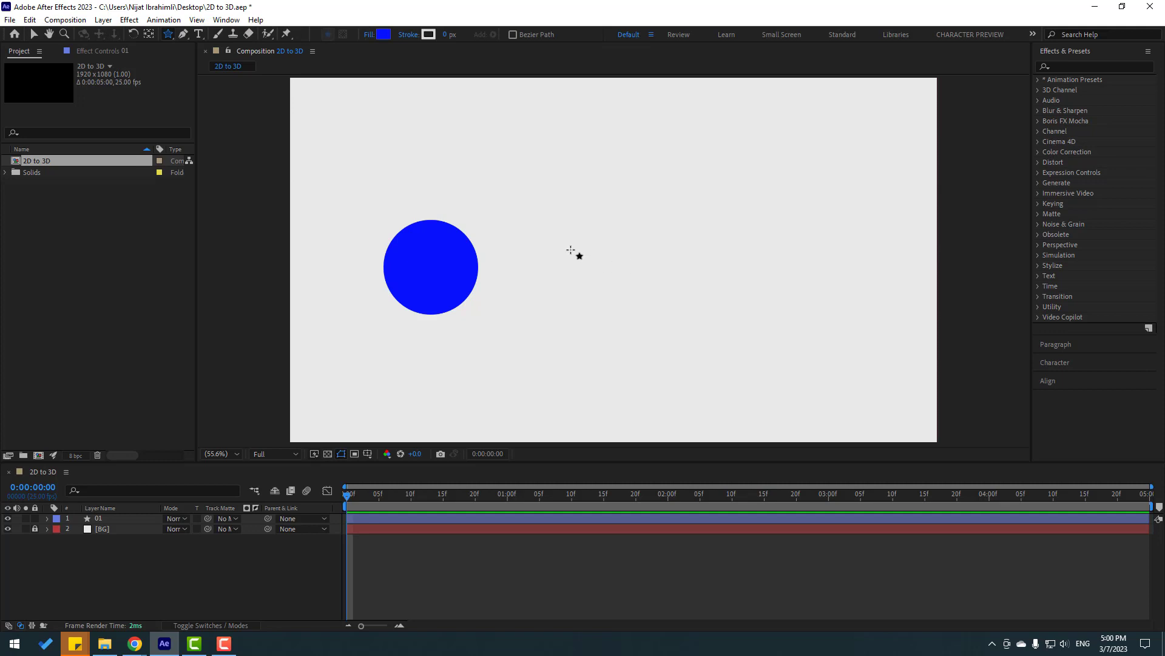
drag(559, 216, 607, 260)
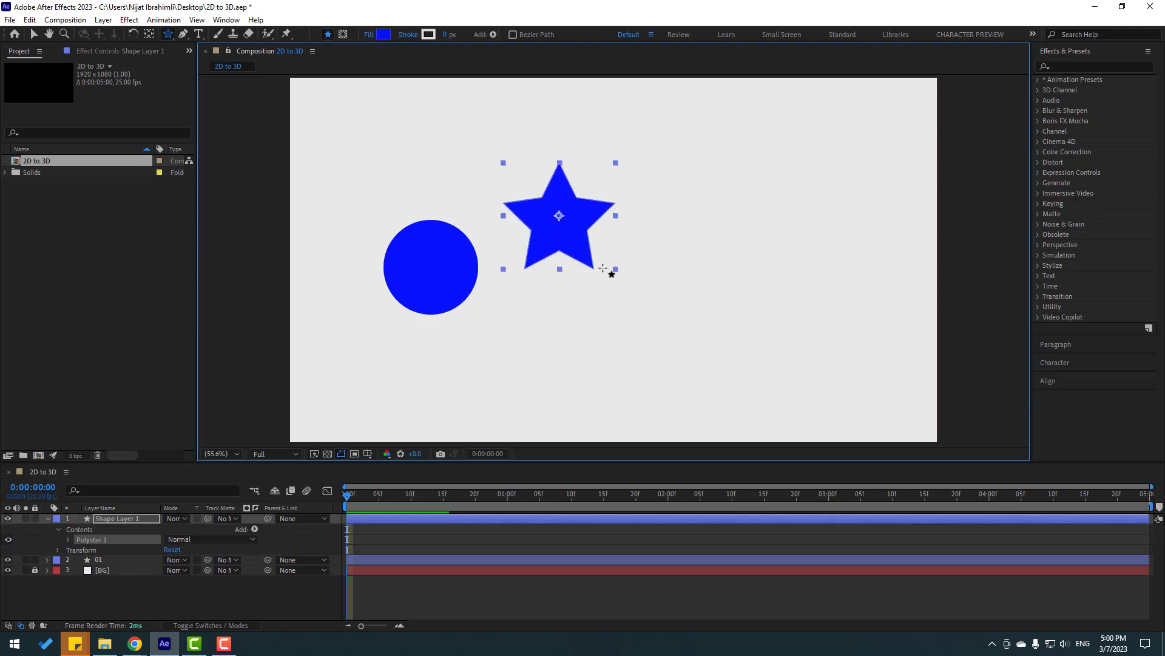
click(34, 34)
drag(580, 219, 603, 246)
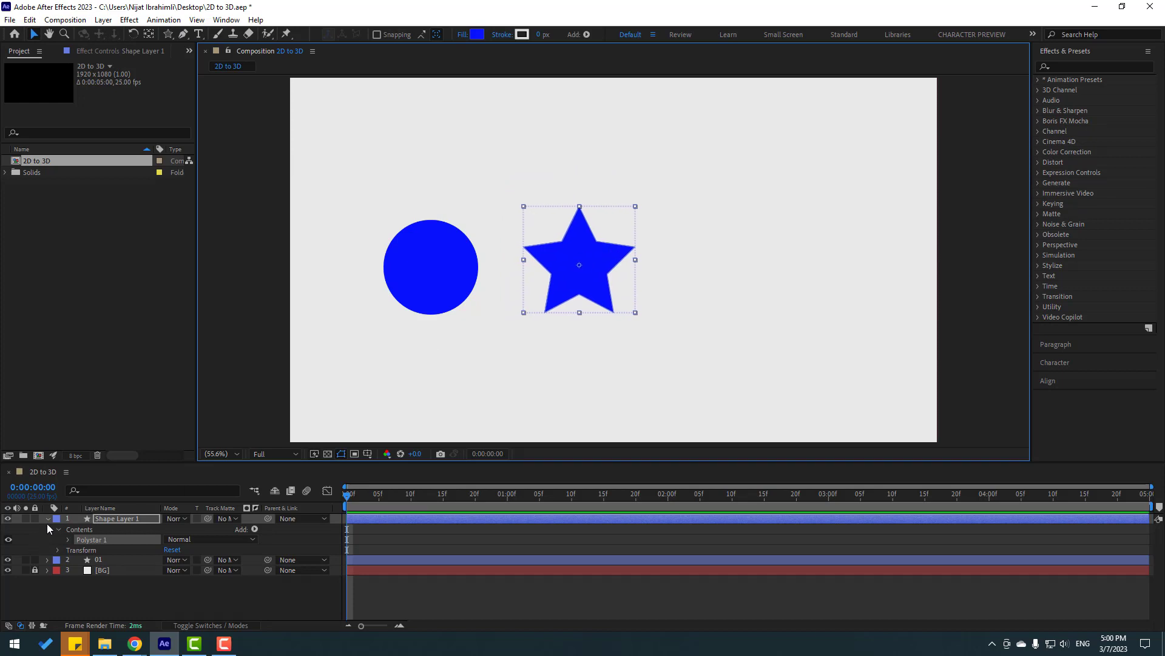
click(48, 518)
Set the star's fill colour to orange-yellow FBBF08
click(475, 35)
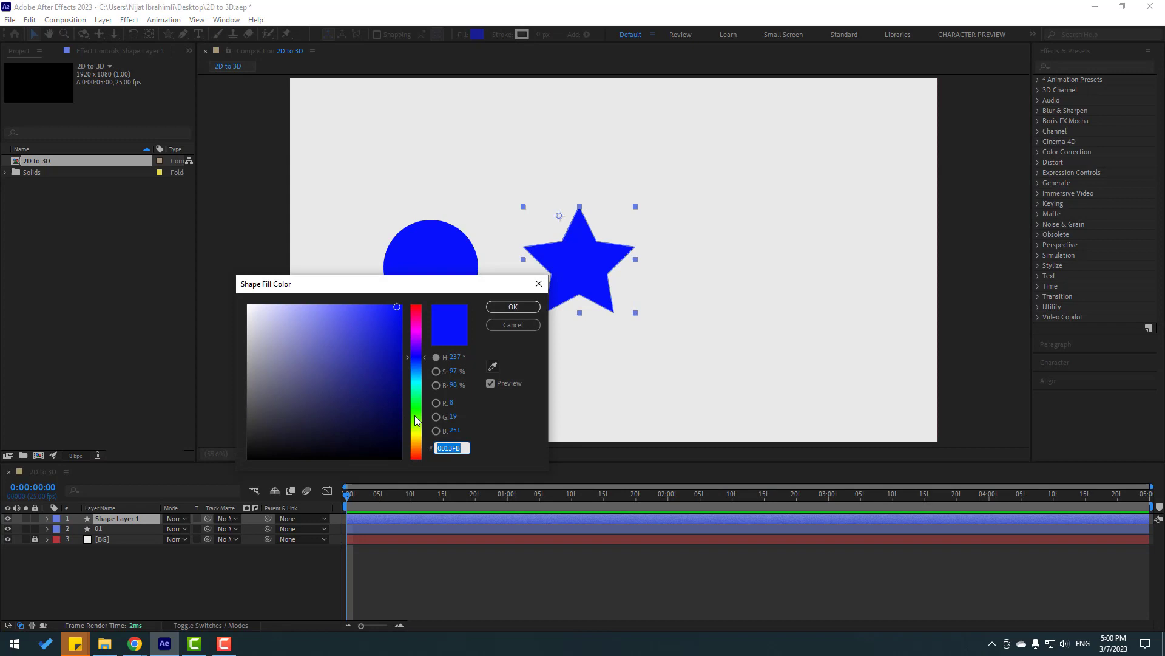
drag(414, 419, 416, 441)
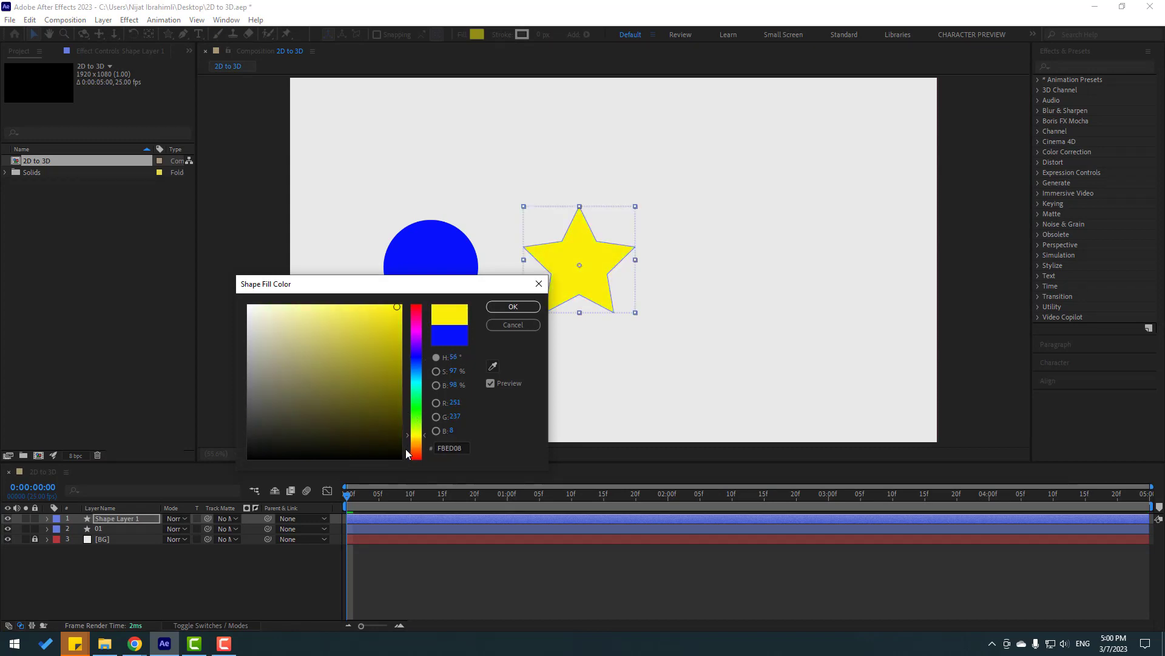
click(417, 440)
click(513, 306)
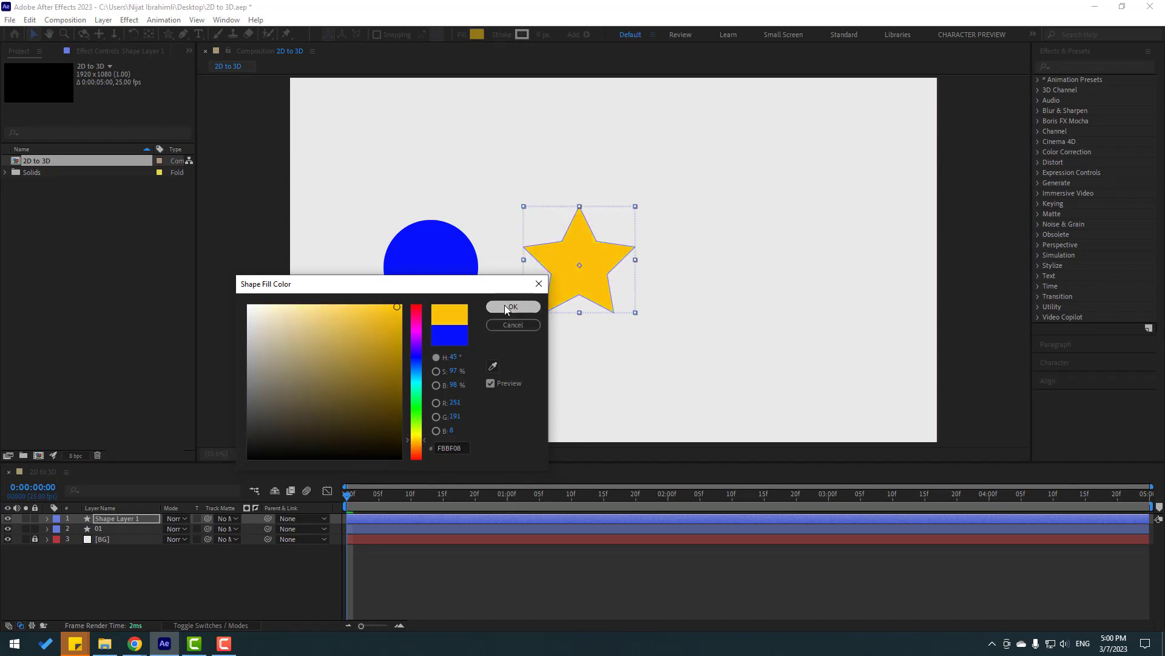
Rename the star layer to 02
click(141, 517)
key(Return)
text(02)
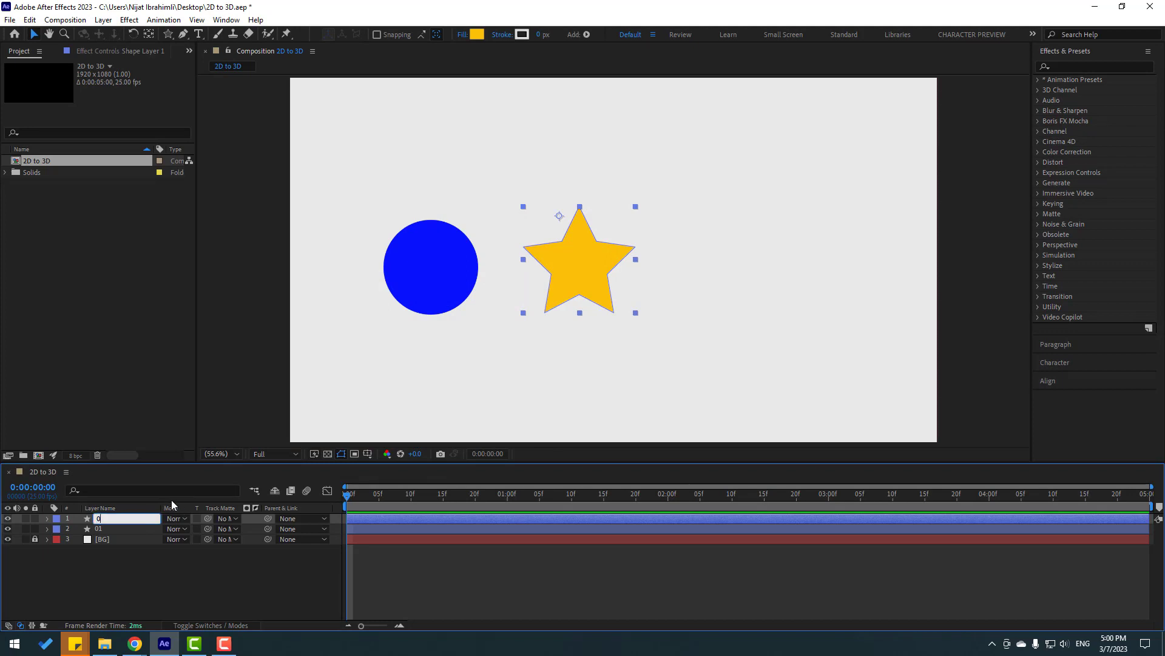
key(Return)
click(135, 564)
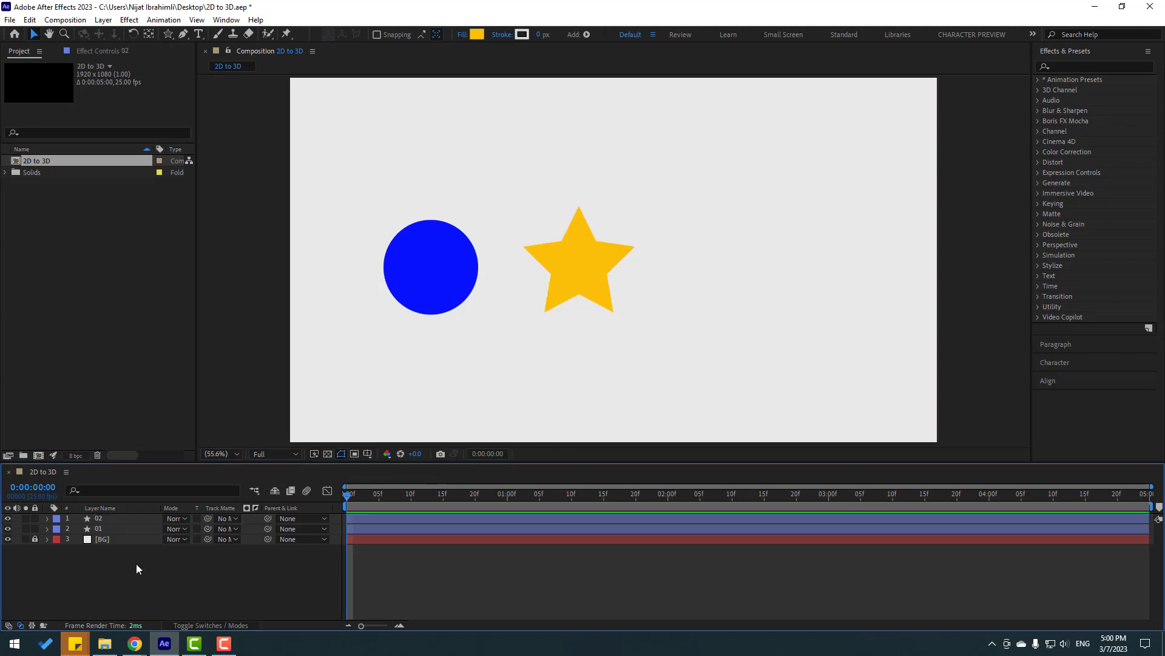
Draw a square with the Rectangle Tool to the right of the star
click(166, 33)
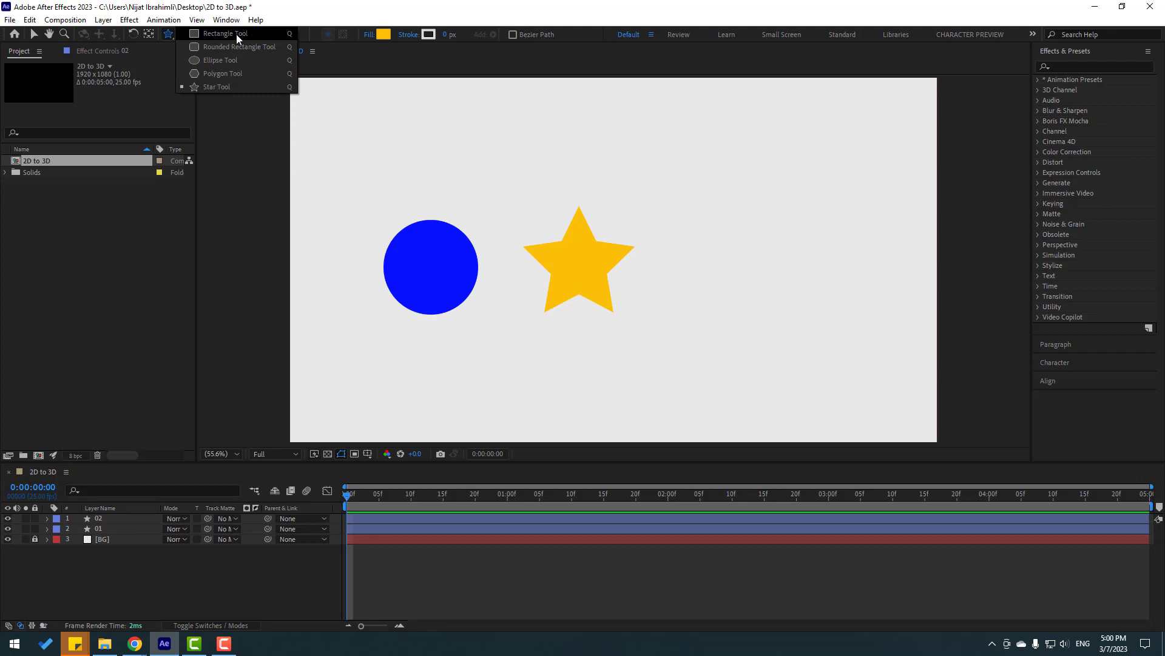
click(229, 33)
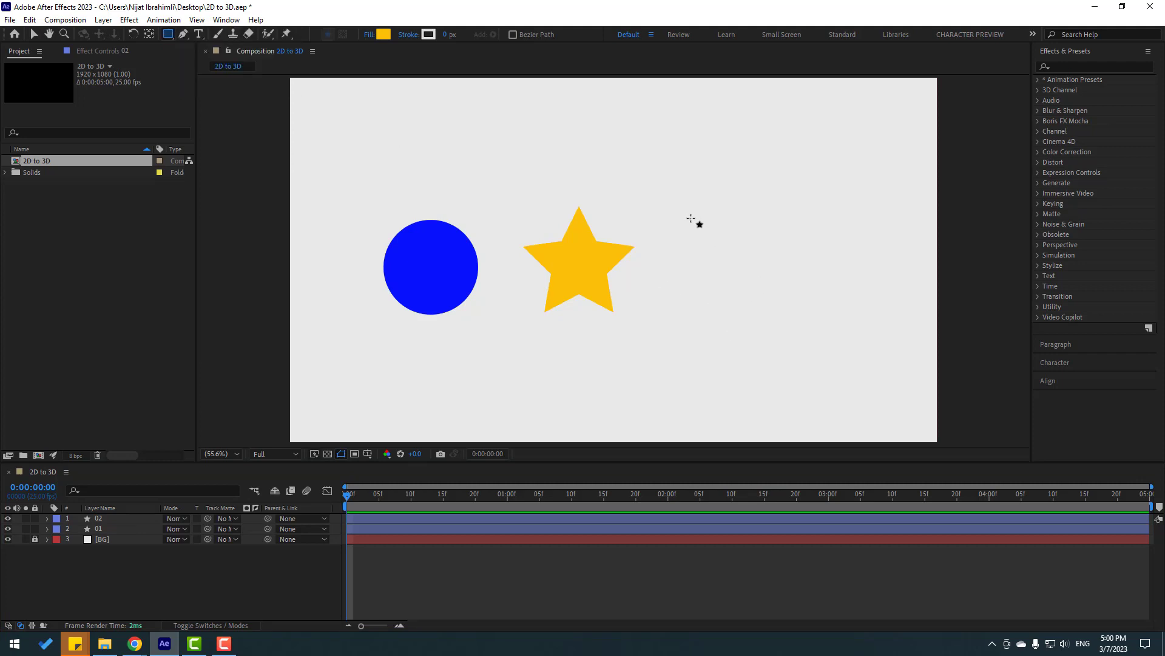
drag(696, 219, 790, 311)
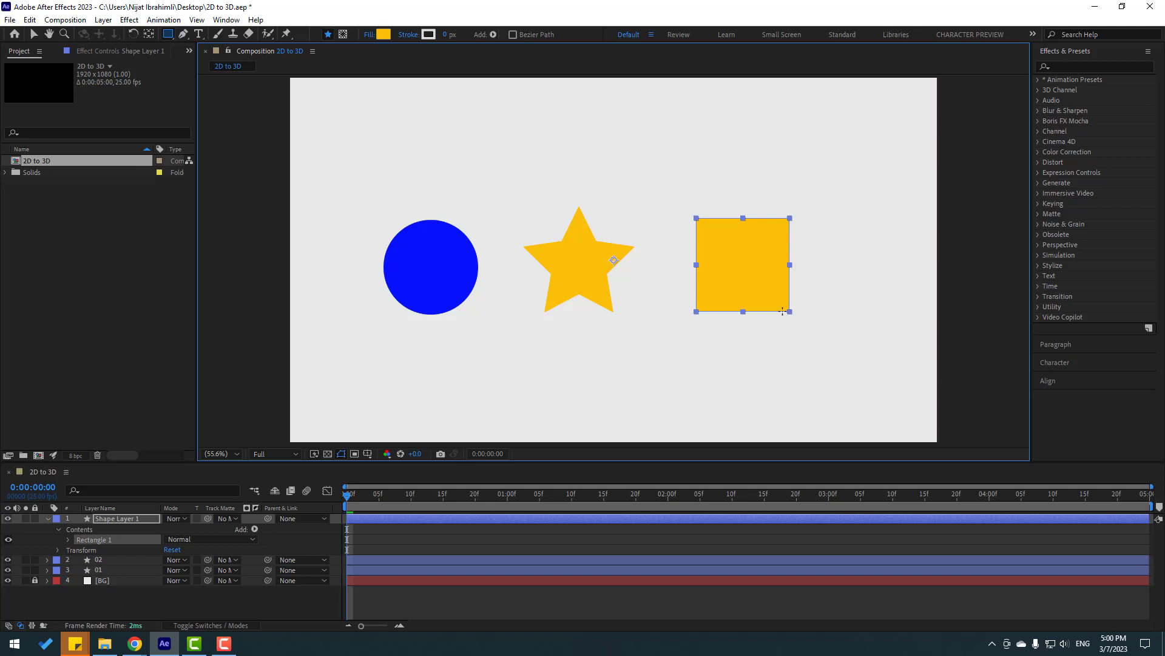
click(35, 35)
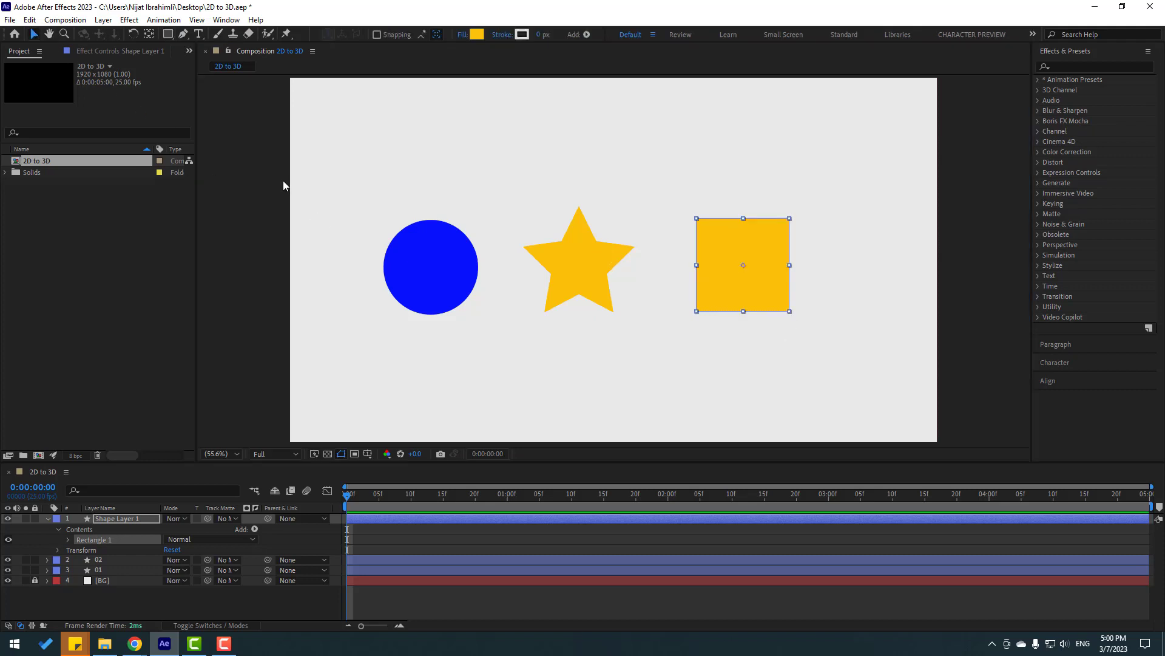
Change the square's fill colour to a saturated magenta pink
click(476, 34)
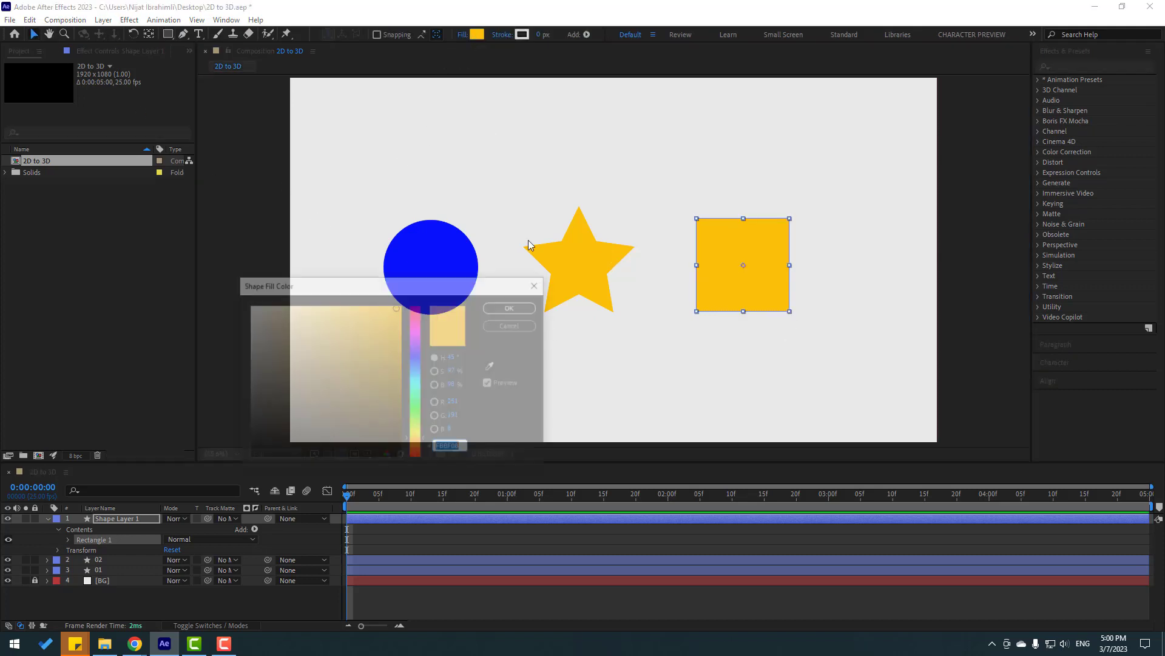
click(415, 372)
drag(415, 386, 415, 316)
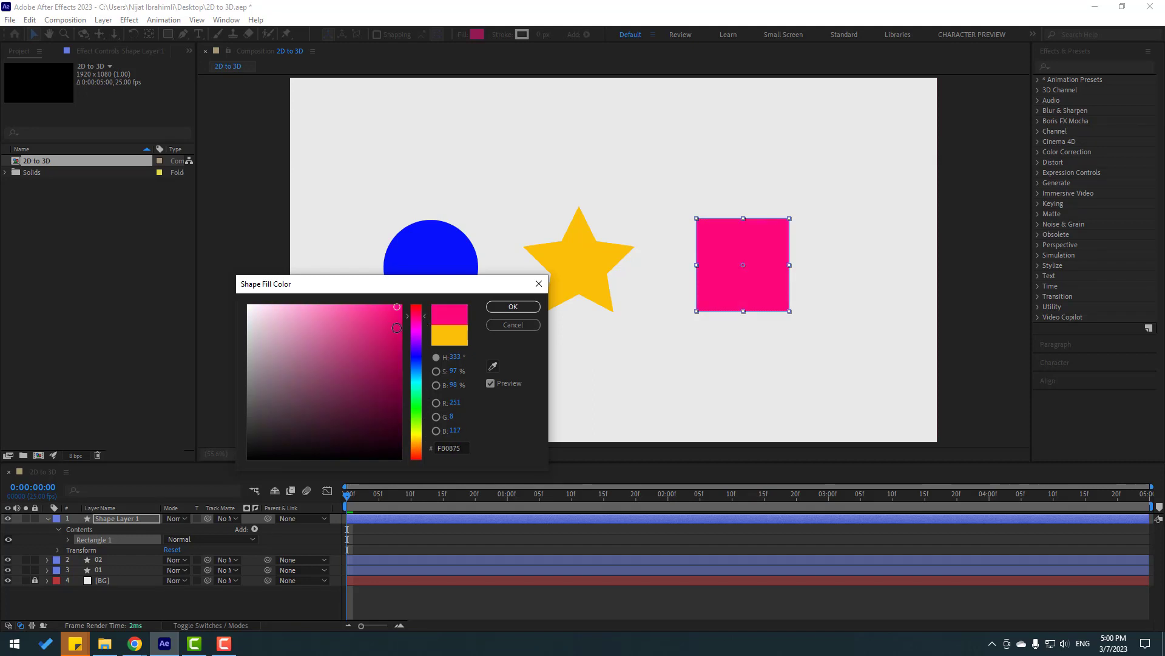
click(373, 309)
click(513, 307)
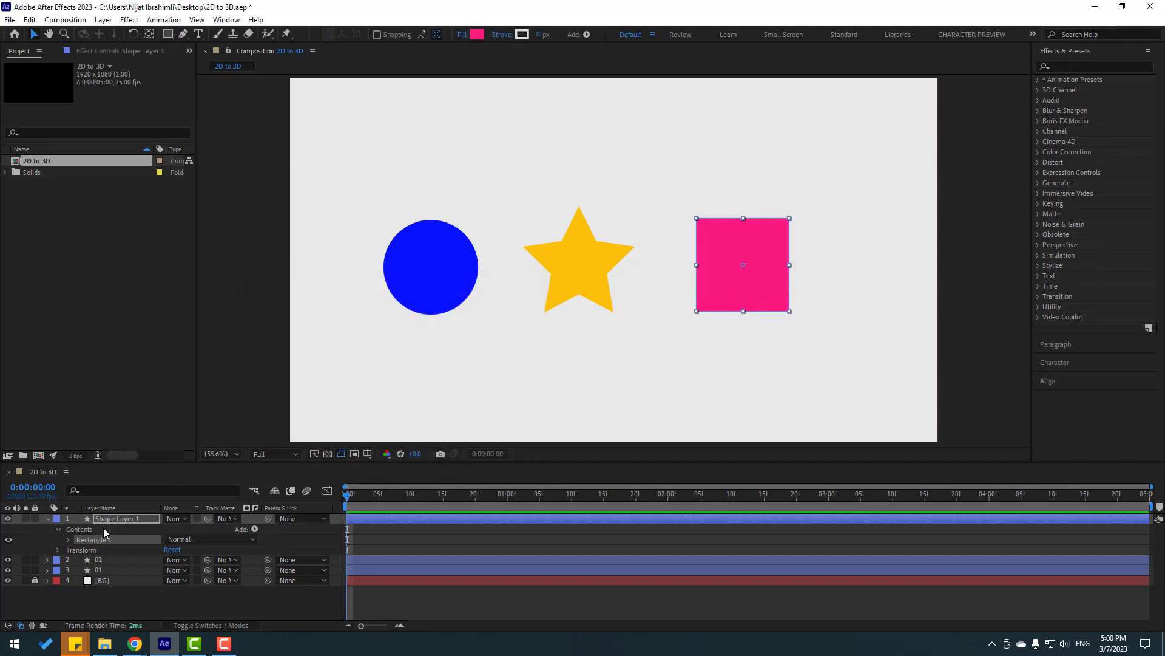
Rename the square layer to 03
click(46, 518)
key(Return)
text(03)
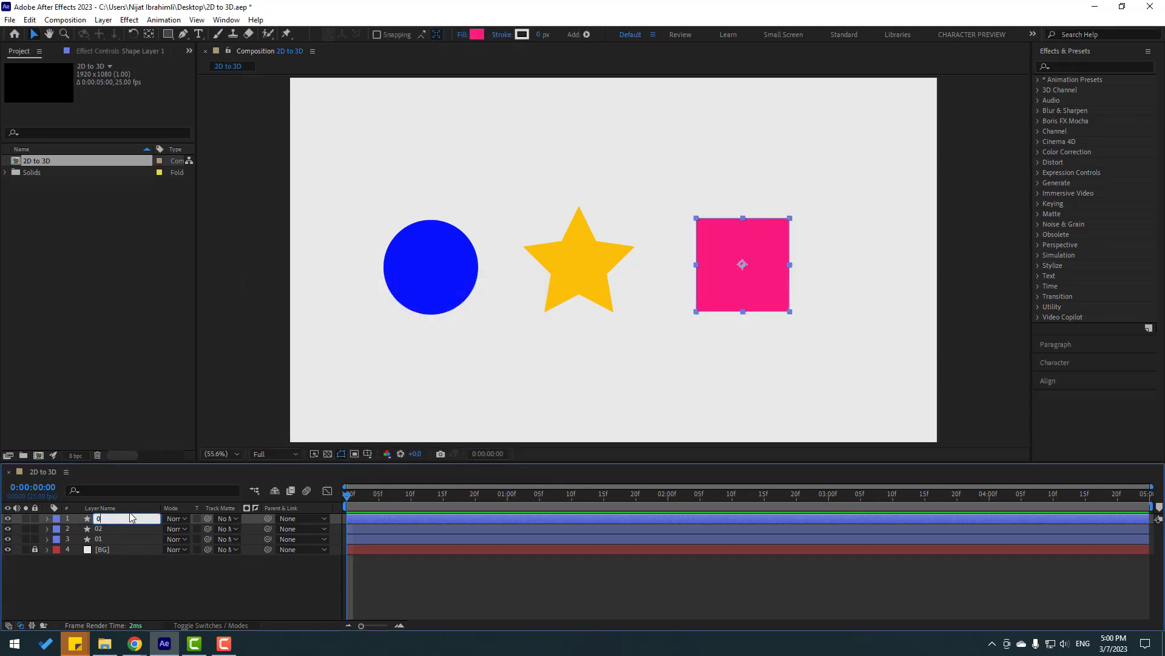
key(Return)
click(76, 580)
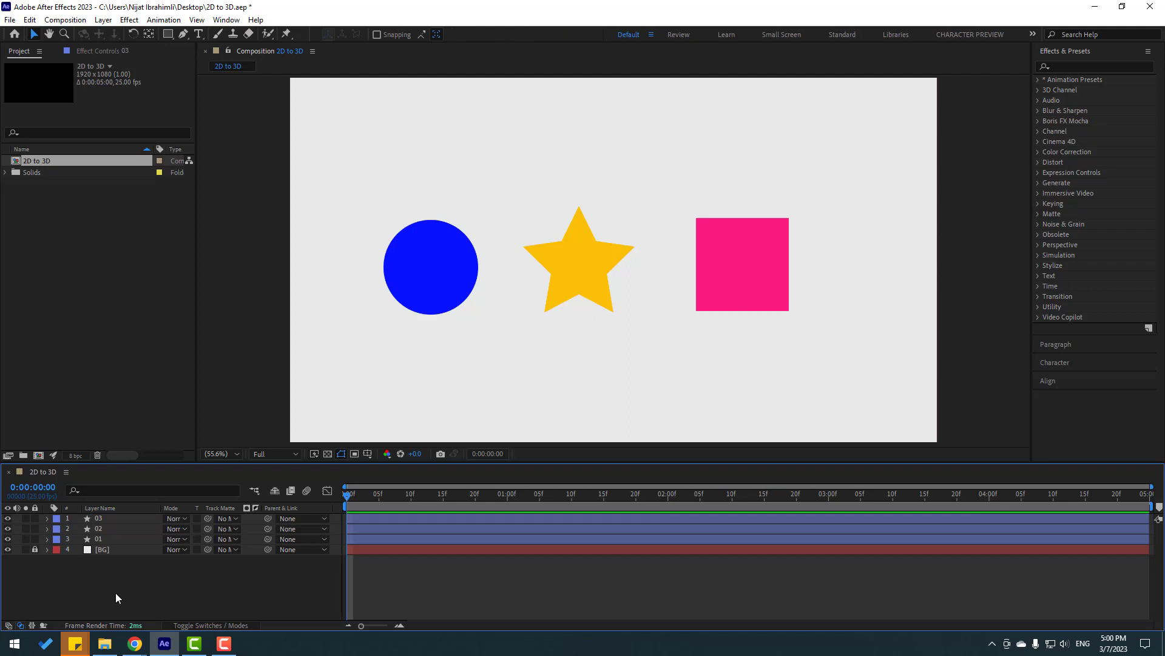
Select layers 01, 02 and 03 and turn on their 3D Layer switches
click(99, 539)
shift+click(97, 521)
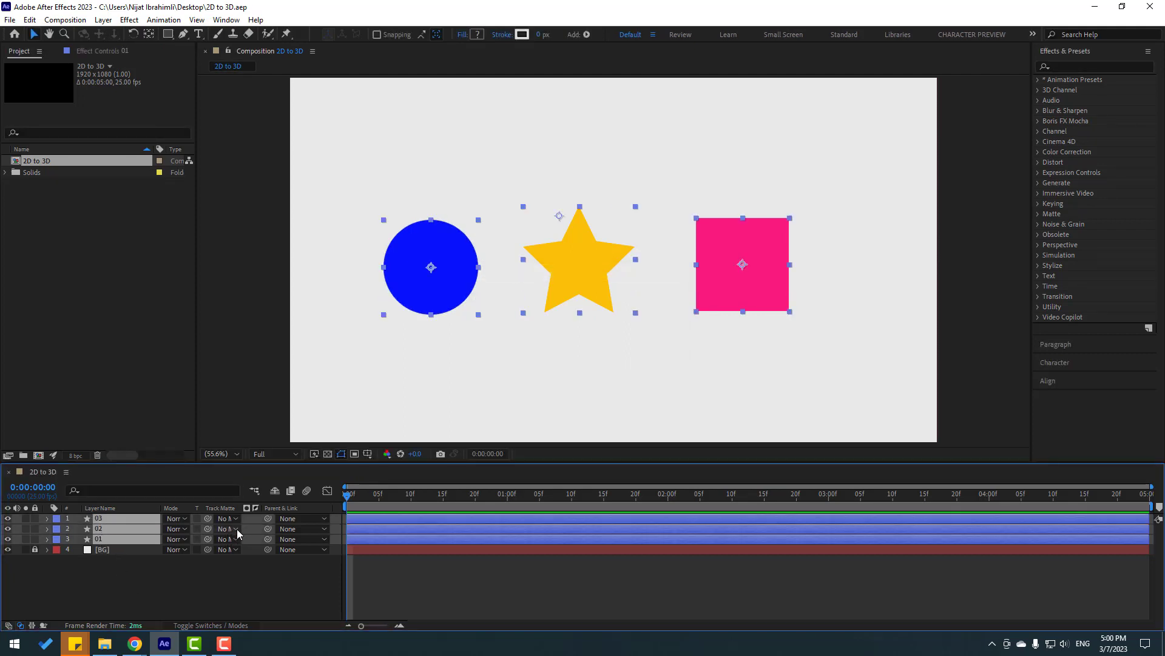
click(228, 625)
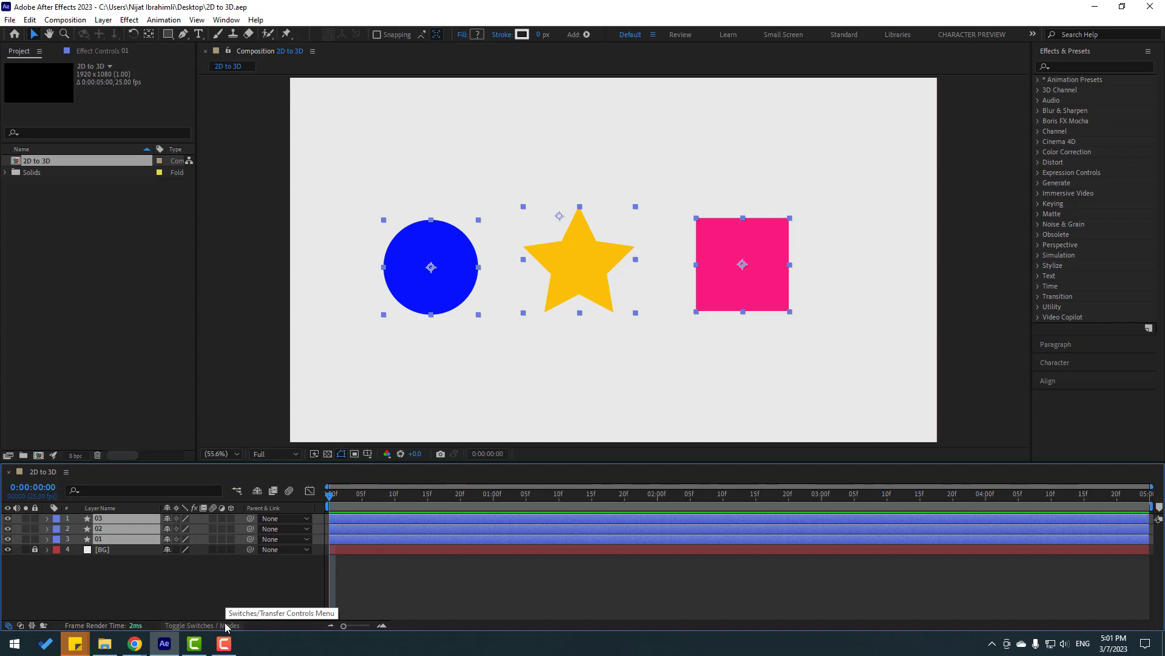
click(230, 517)
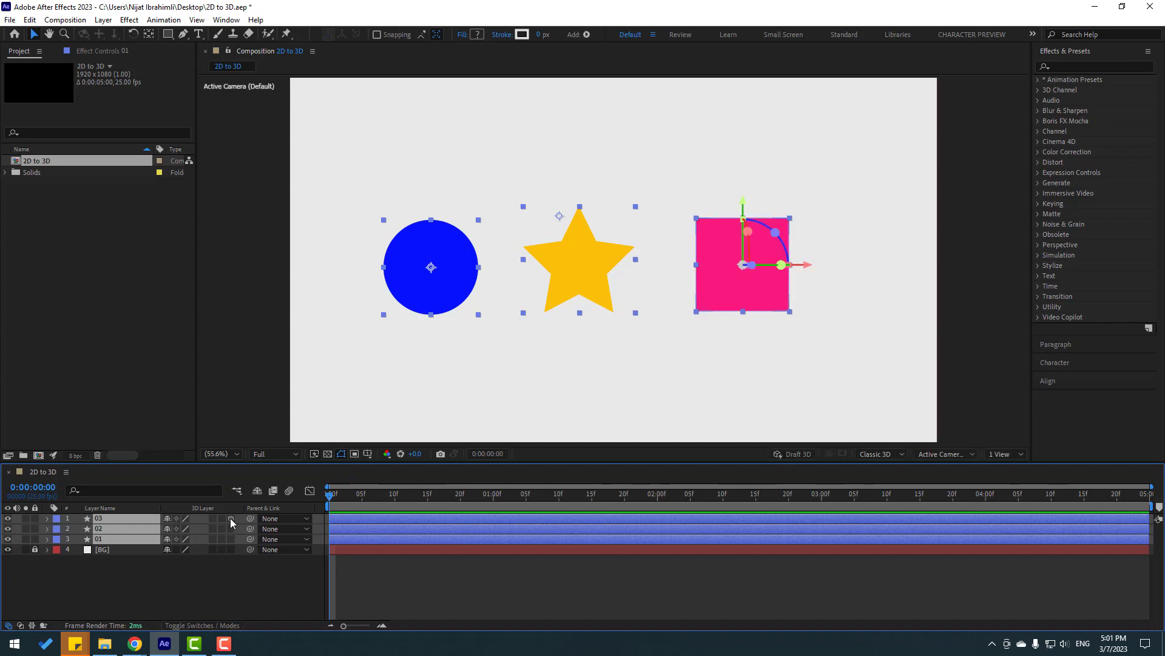
click(215, 592)
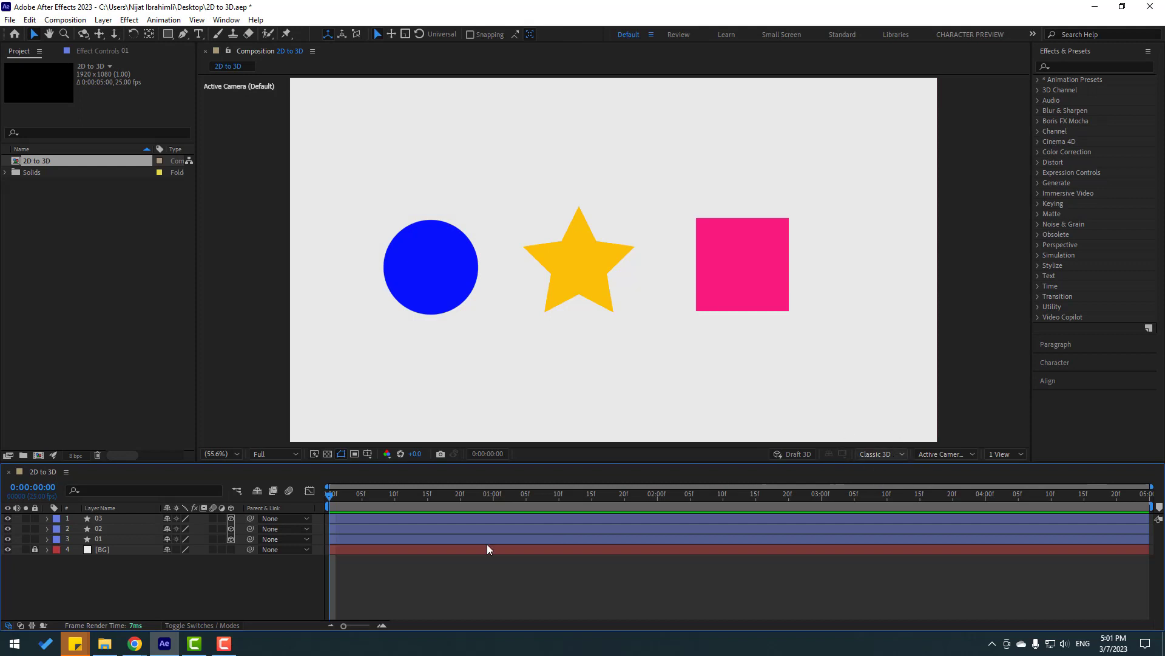
Change the composition's 3D renderer from Classic 3D to Cinema 4D
right_click(165, 597)
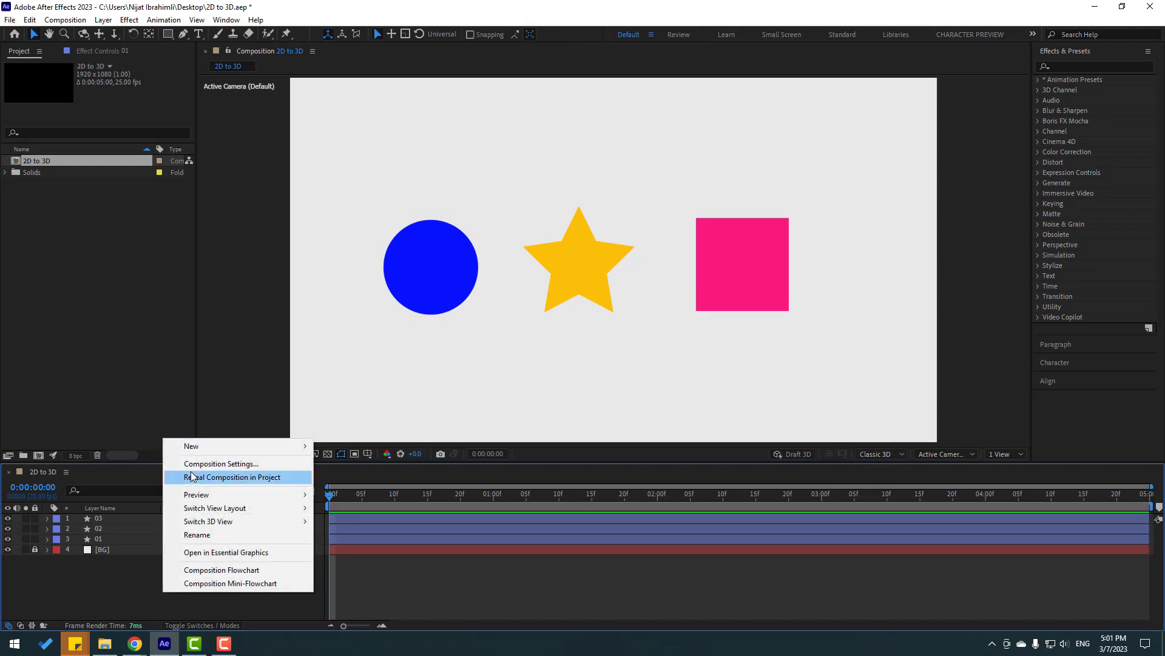
click(239, 467)
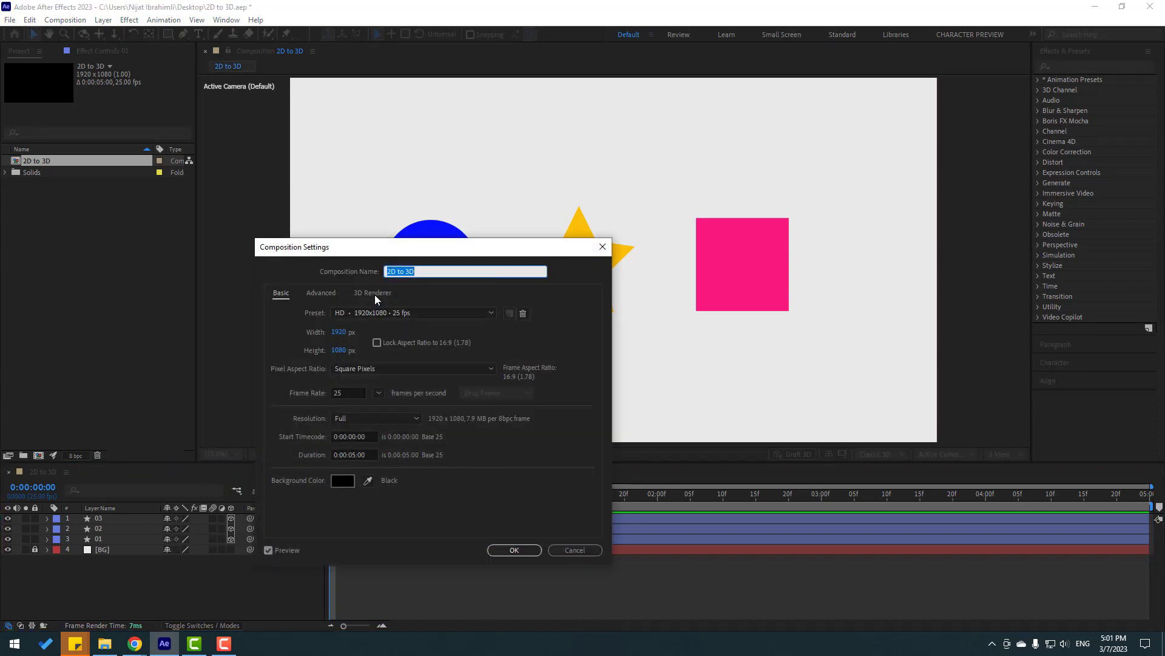
click(375, 295)
click(323, 351)
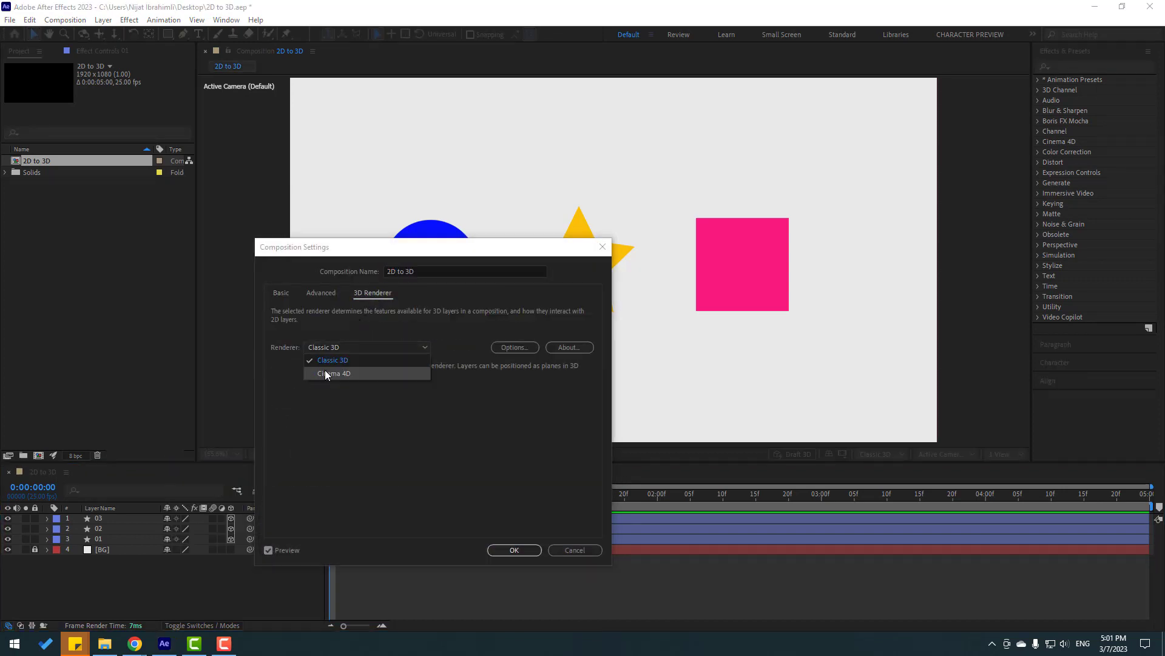
key(Escape)
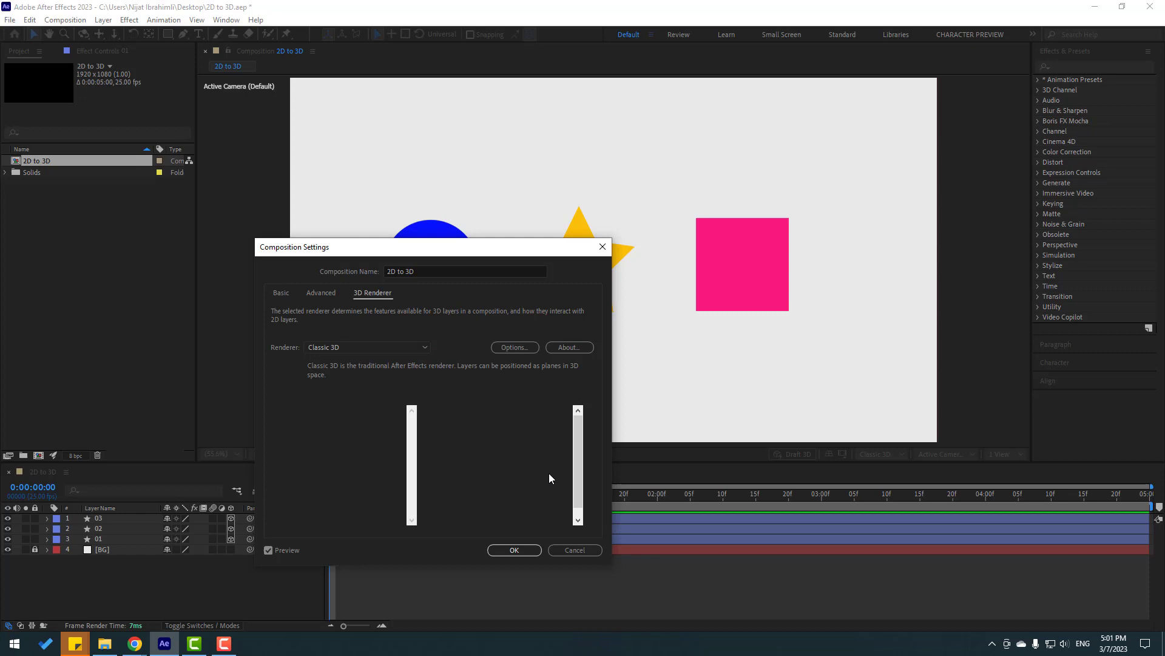
click(522, 553)
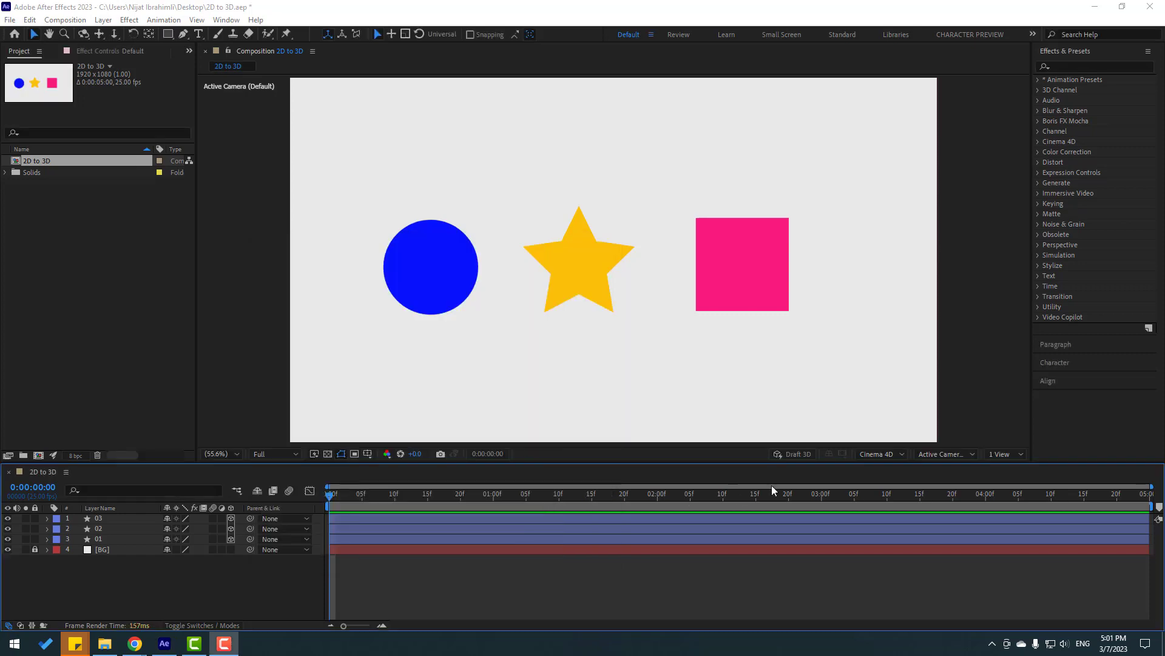
click(881, 456)
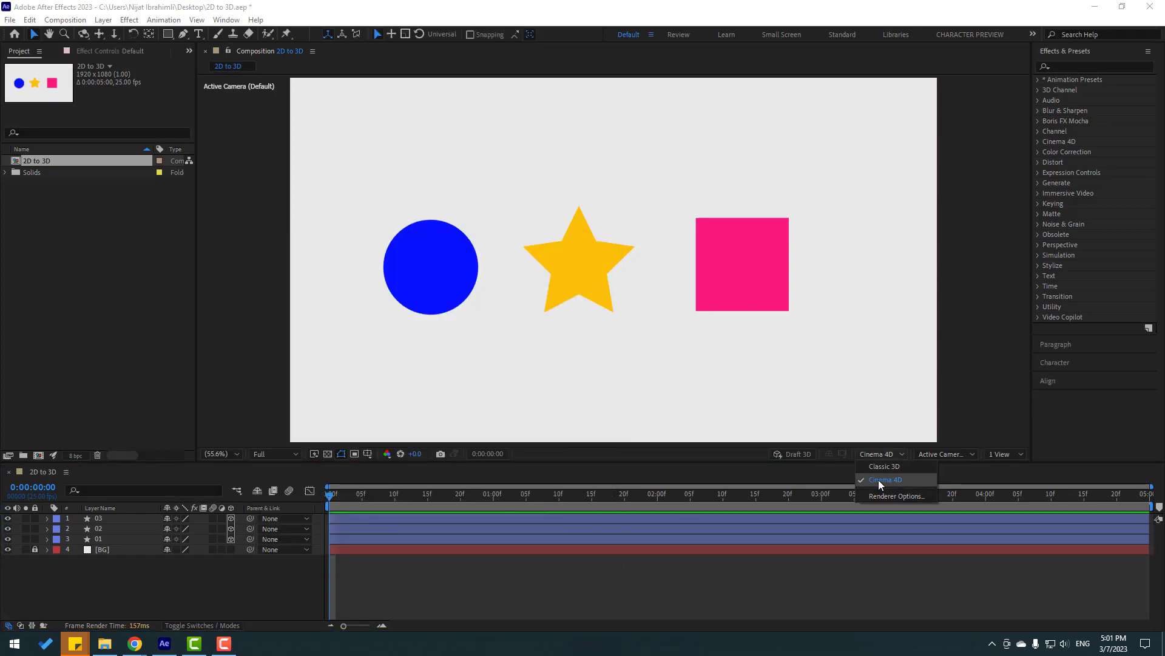
Set layer 01's Geometry Options Extrusion Depth to 50
click(159, 594)
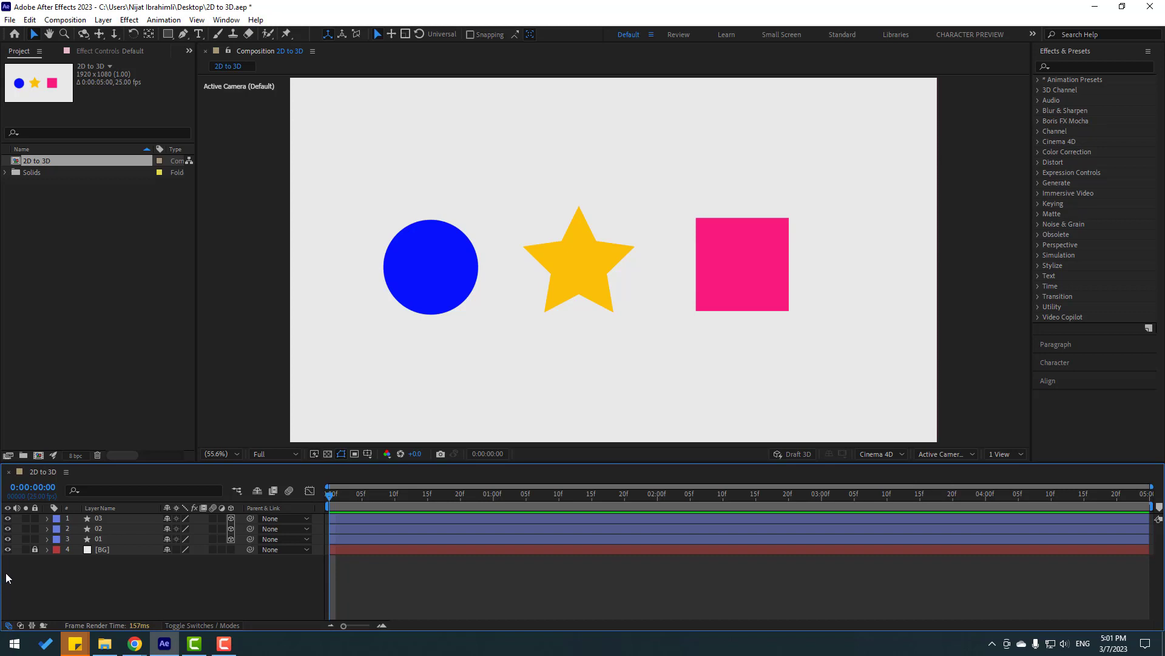
click(95, 538)
click(48, 538)
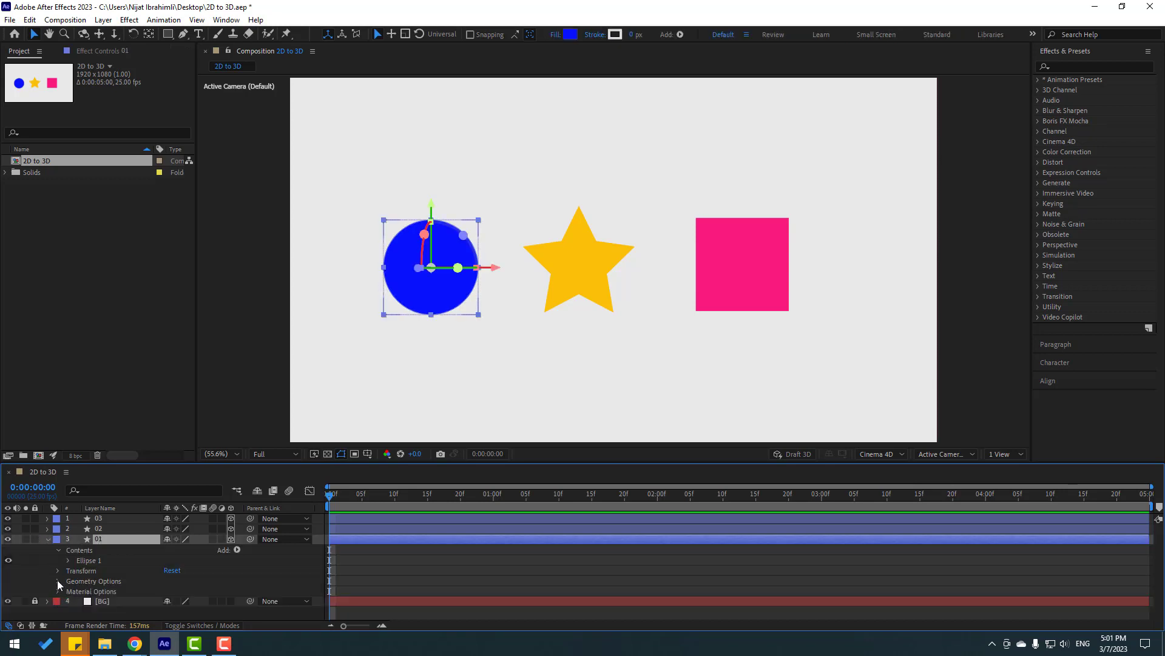
click(58, 581)
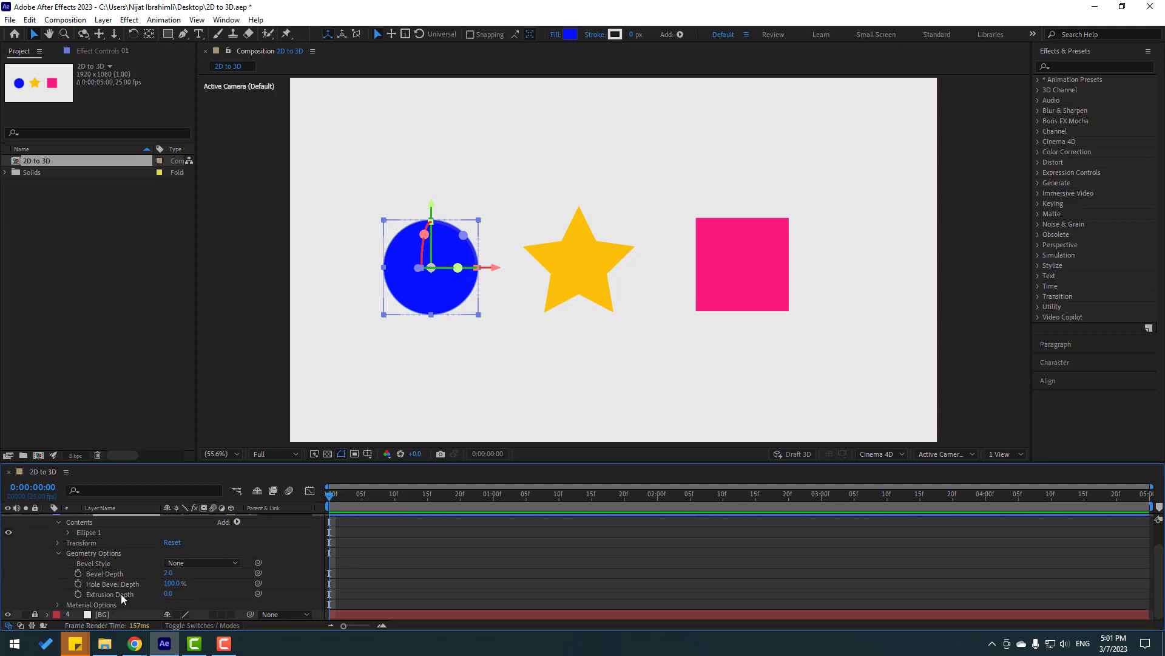
click(168, 596)
text(50)
key(Return)
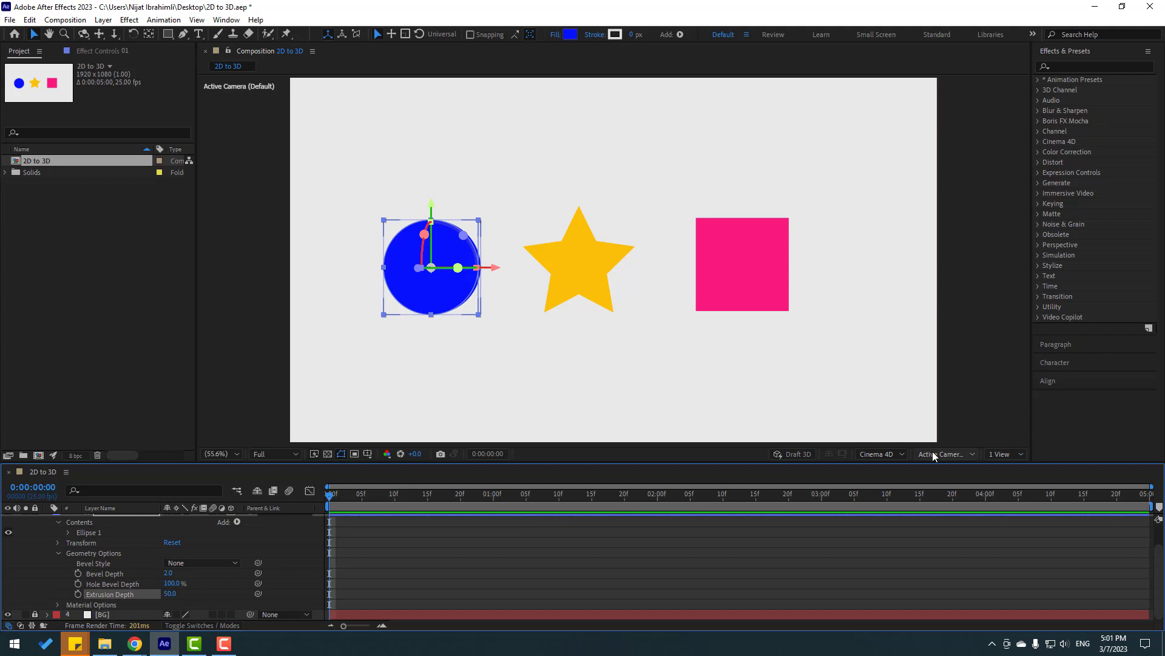
Switch to Custom View 1 at 100% zoom and raise the circle's extrusion depth to 70
click(934, 455)
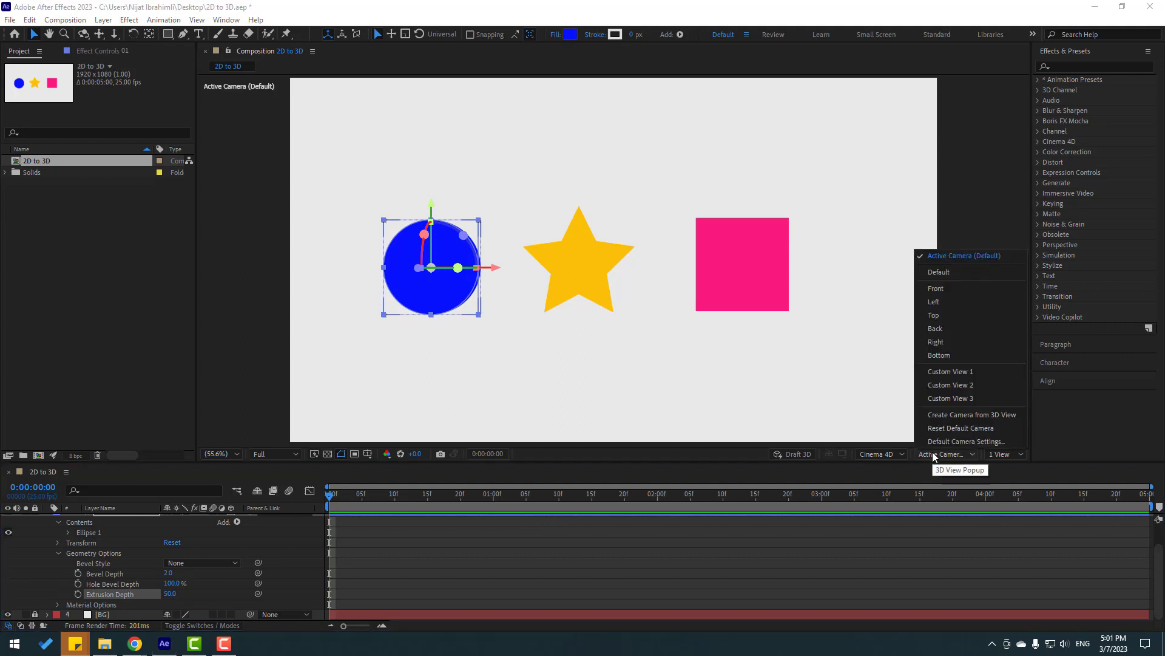
click(976, 372)
key(slash)
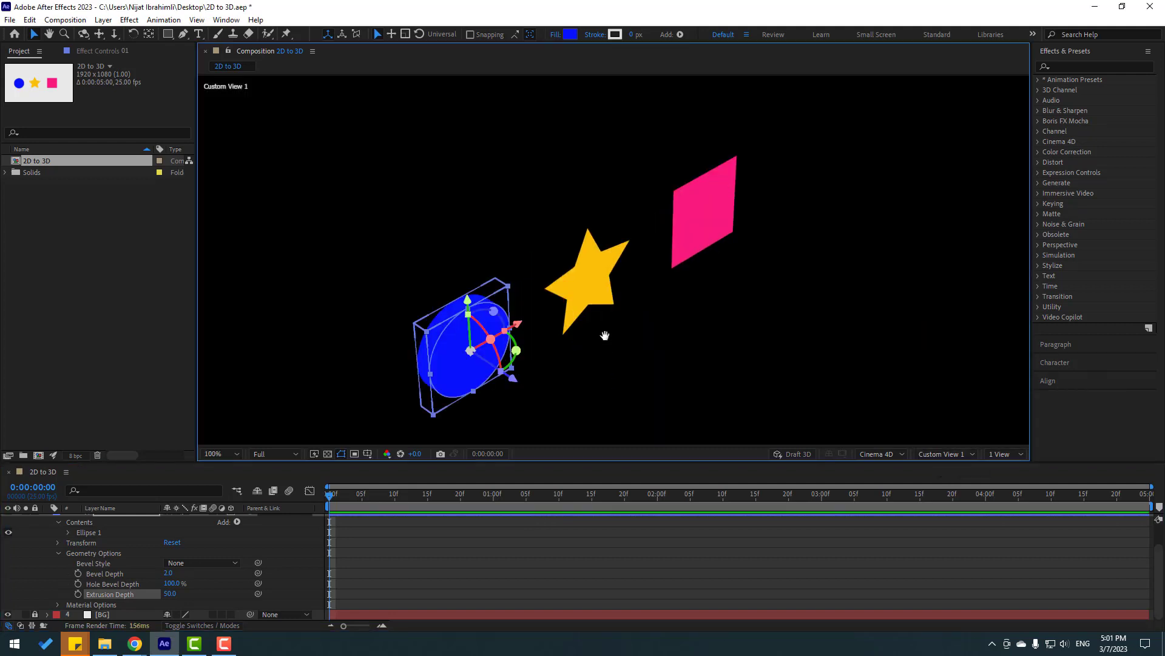
drag(605, 336, 598, 309)
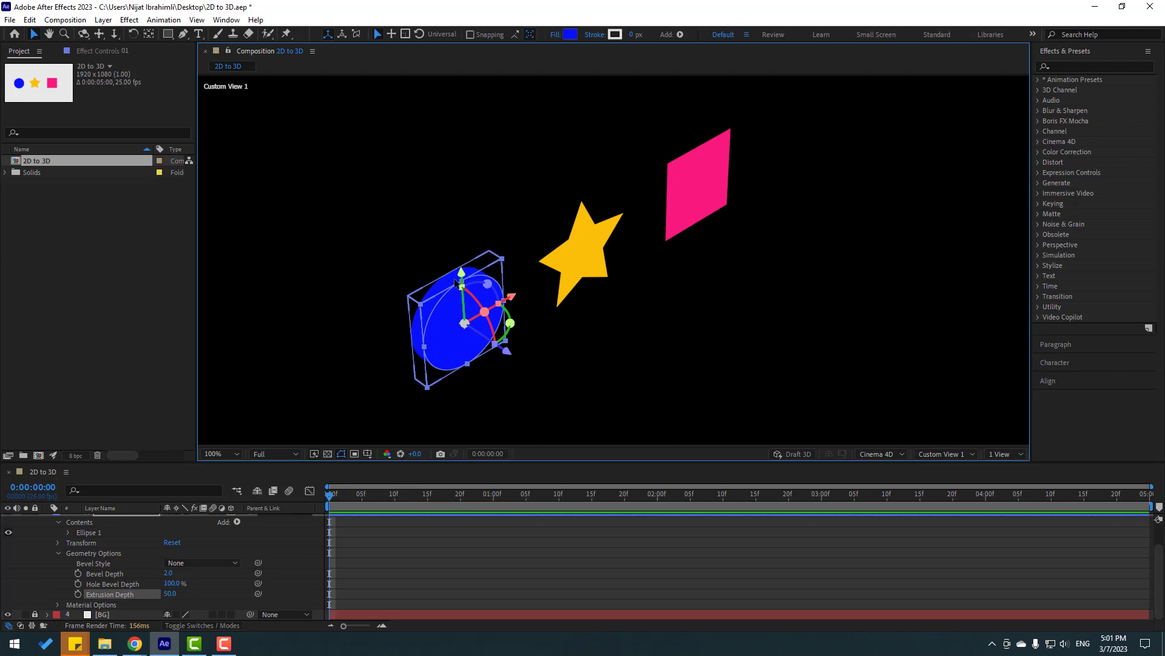
click(172, 594)
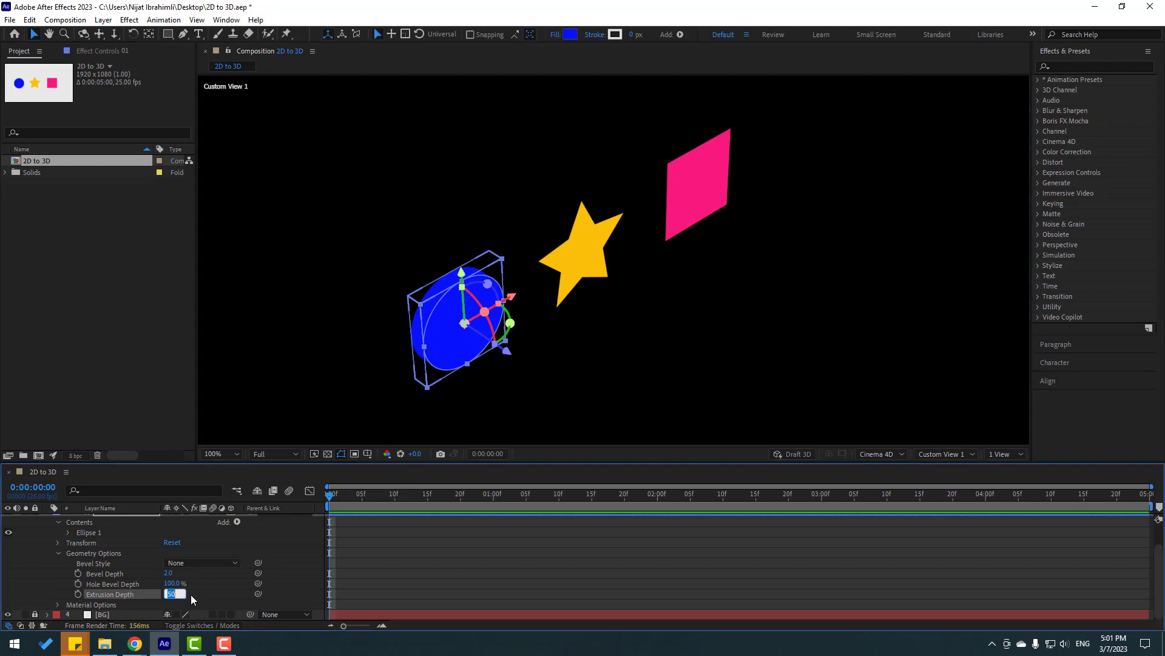
text(70)
key(Return)
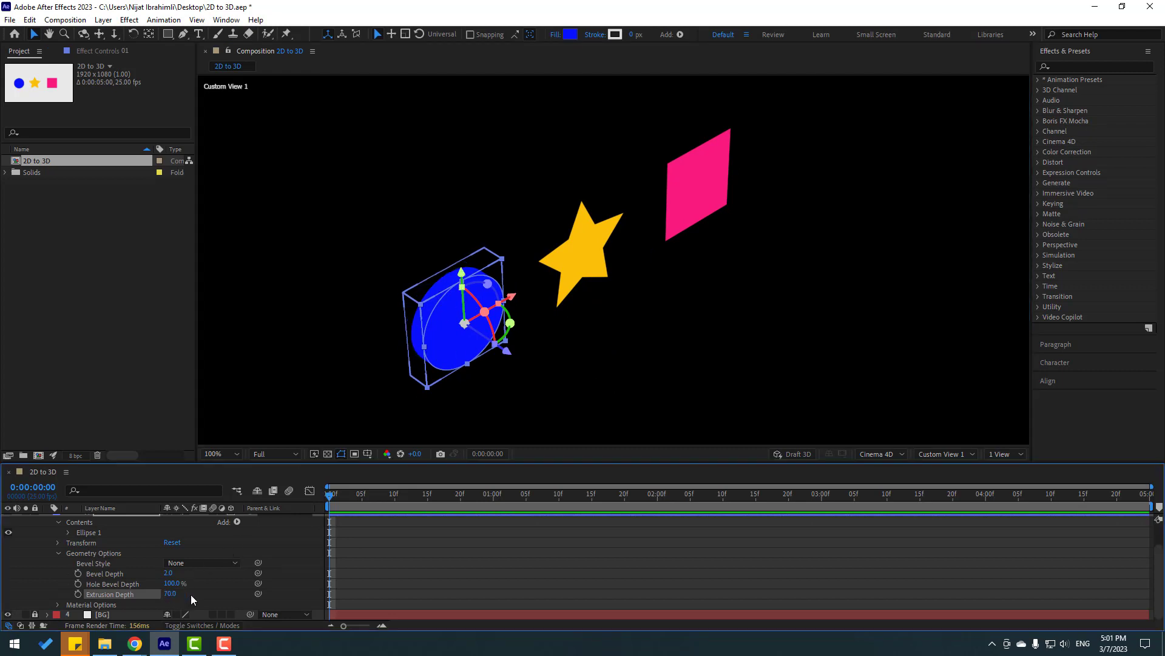
scroll(88, 567, up, 2)
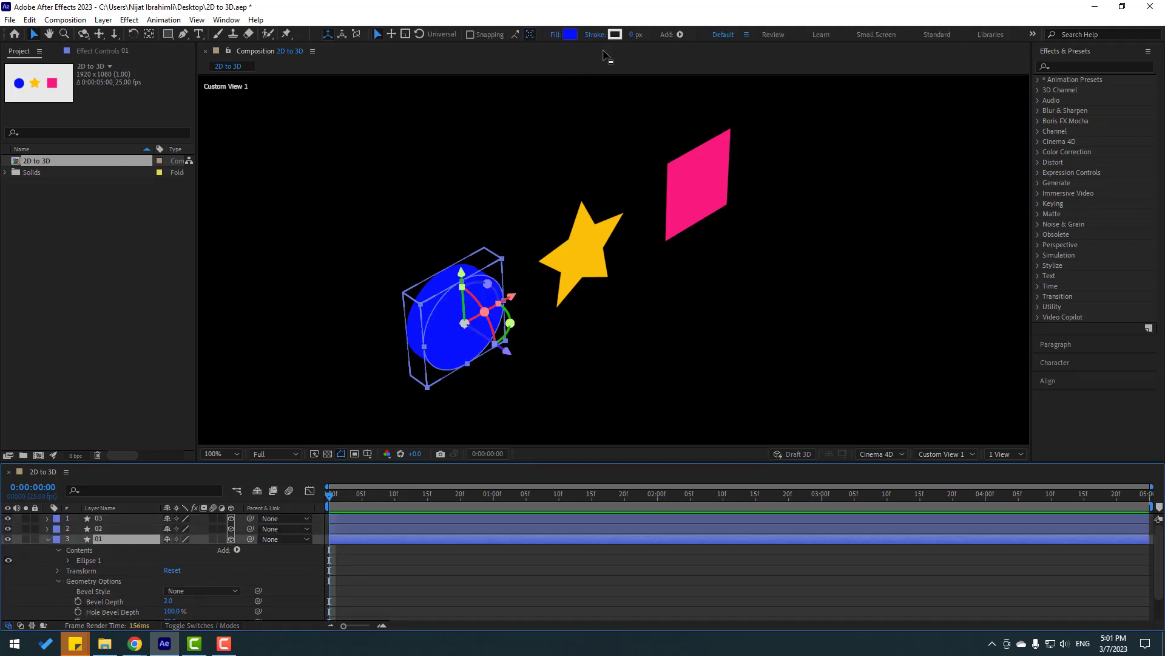
Sample the circle's blue for its stroke and darken it slightly to #0B13FB
click(617, 39)
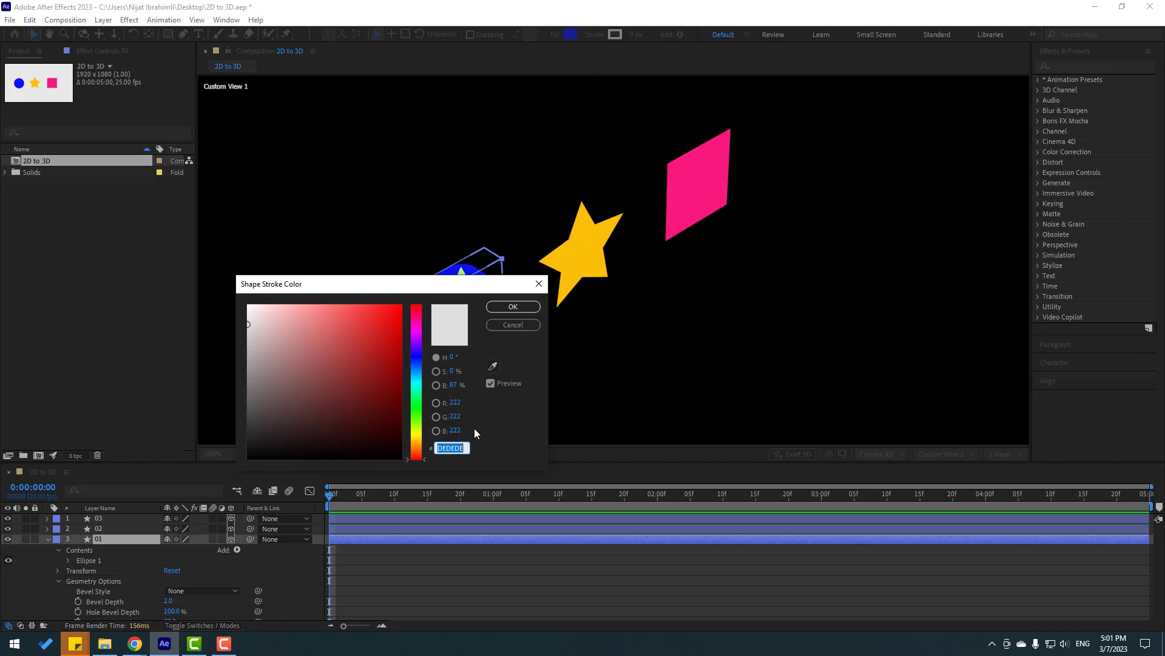
drag(457, 301, 766, 355)
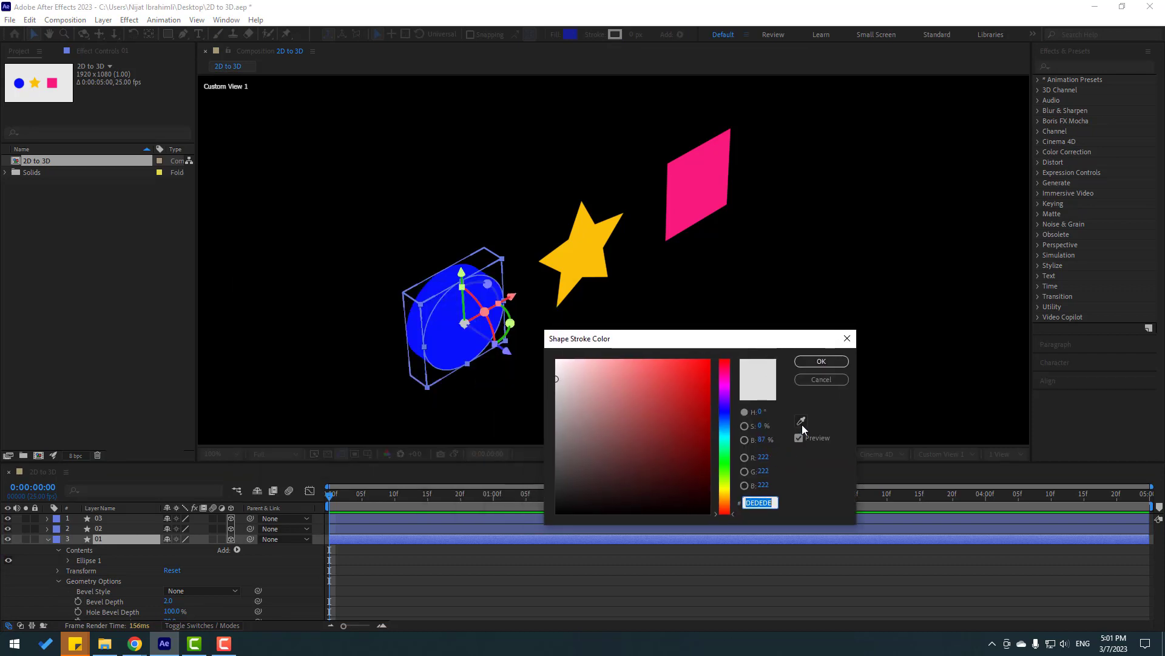
click(801, 422)
click(455, 318)
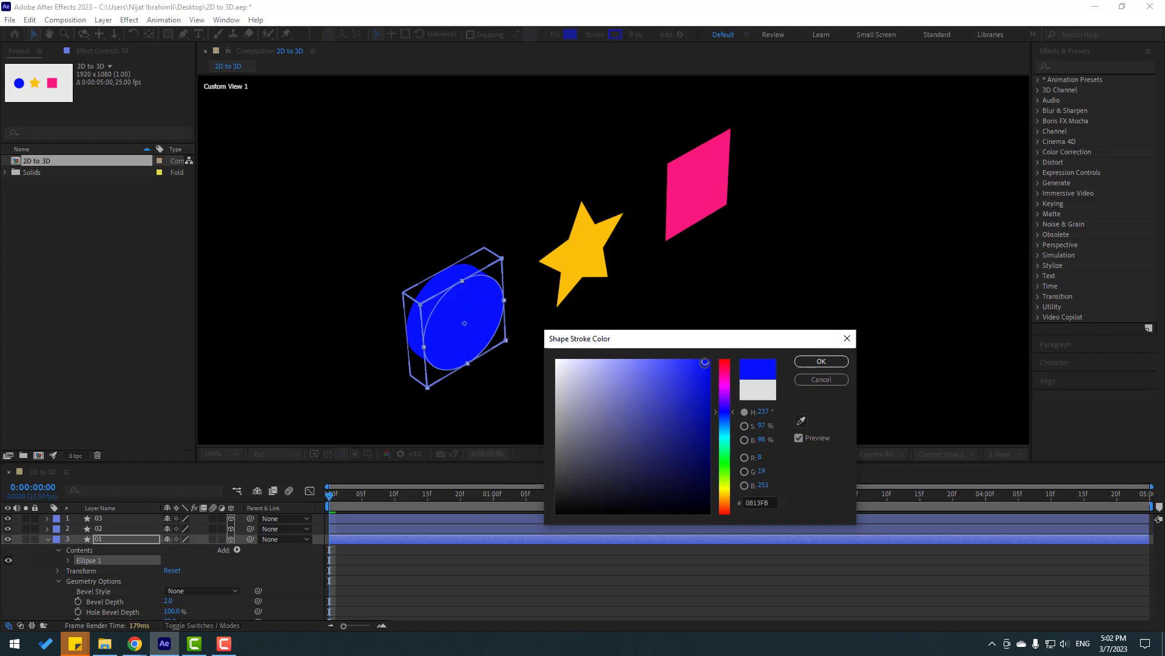
drag(705, 362, 701, 380)
click(813, 369)
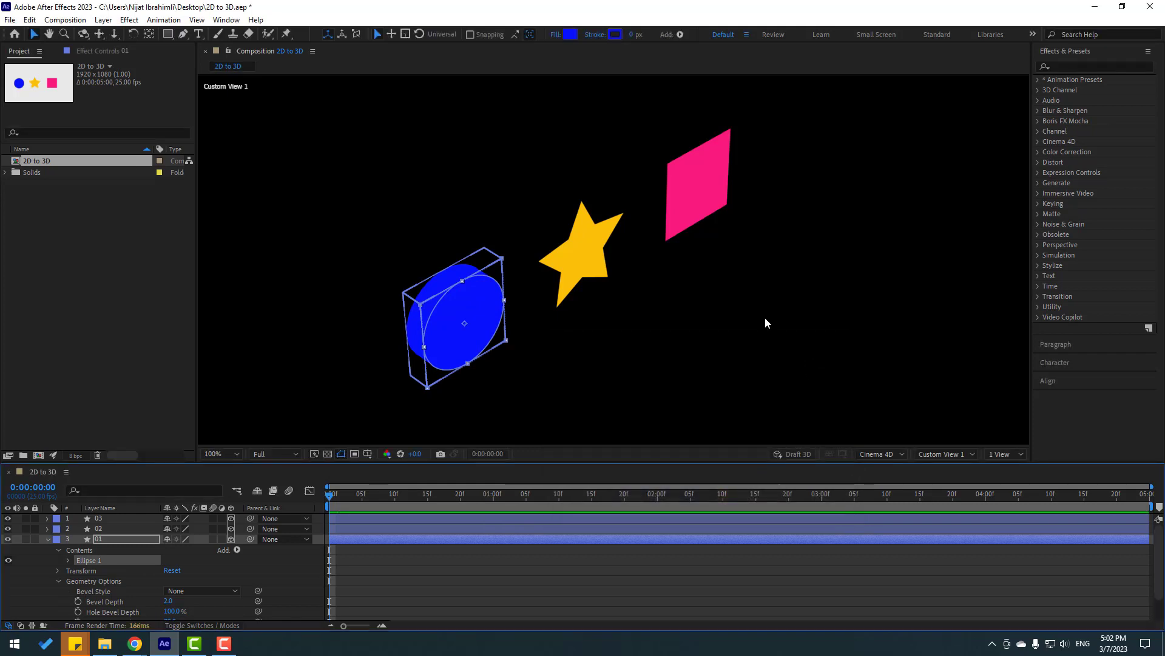
Edit the circle's stroke width and centre the star in the view
click(629, 36)
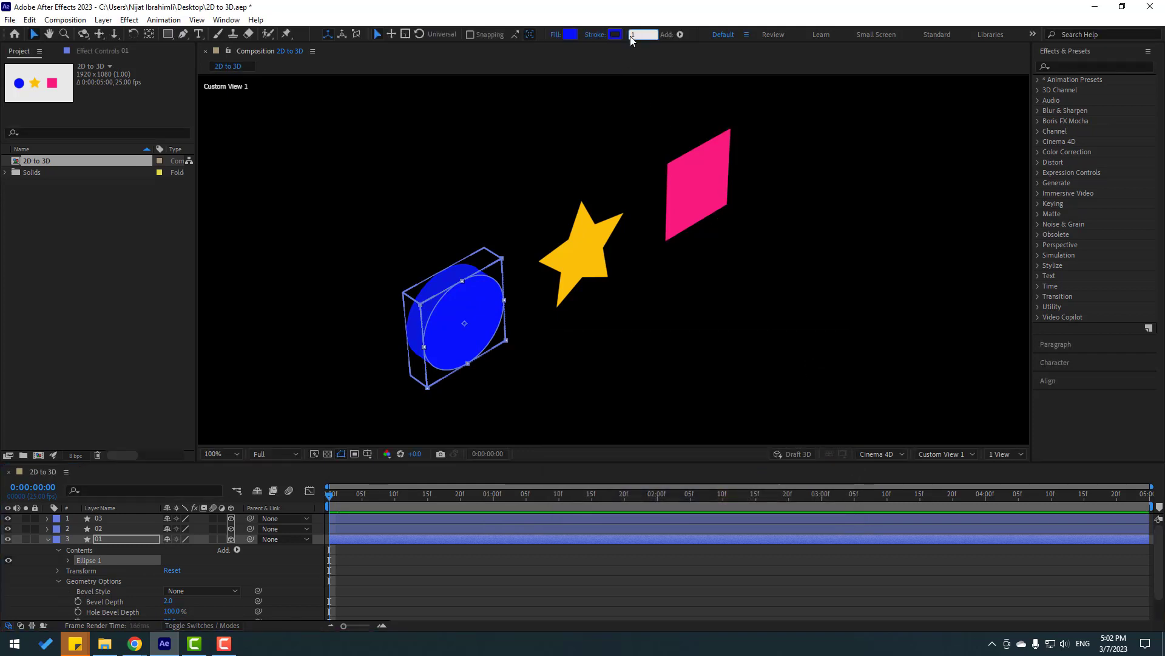
key(Return)
click(443, 586)
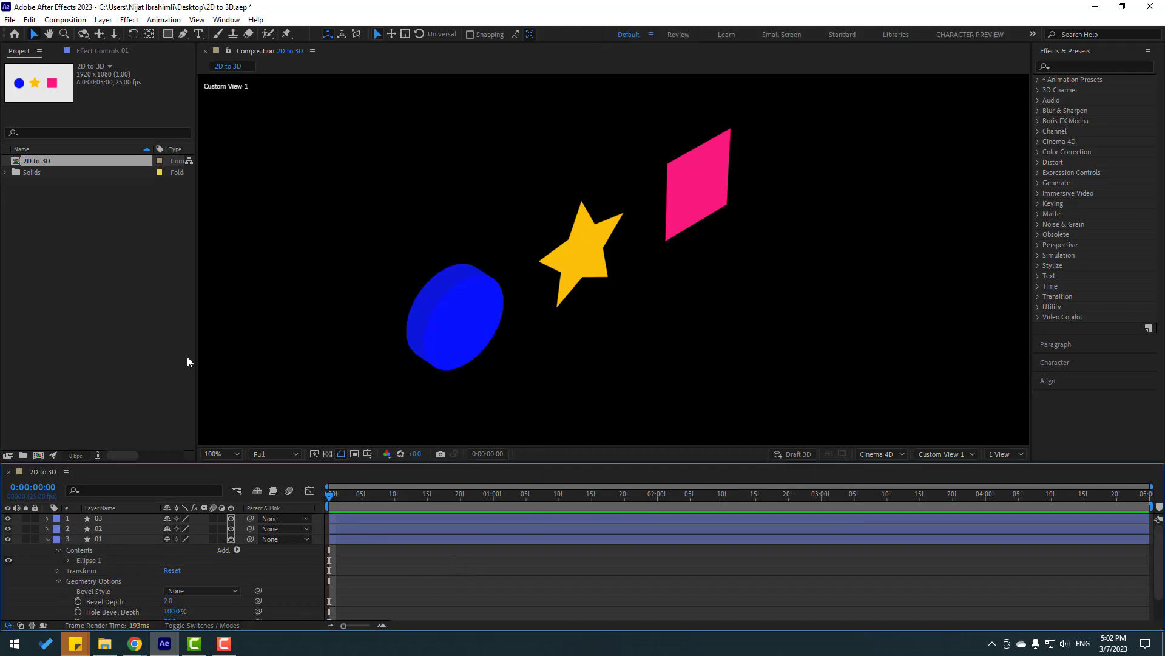
scroll(446, 330, up, 1)
drag(714, 185, 663, 214)
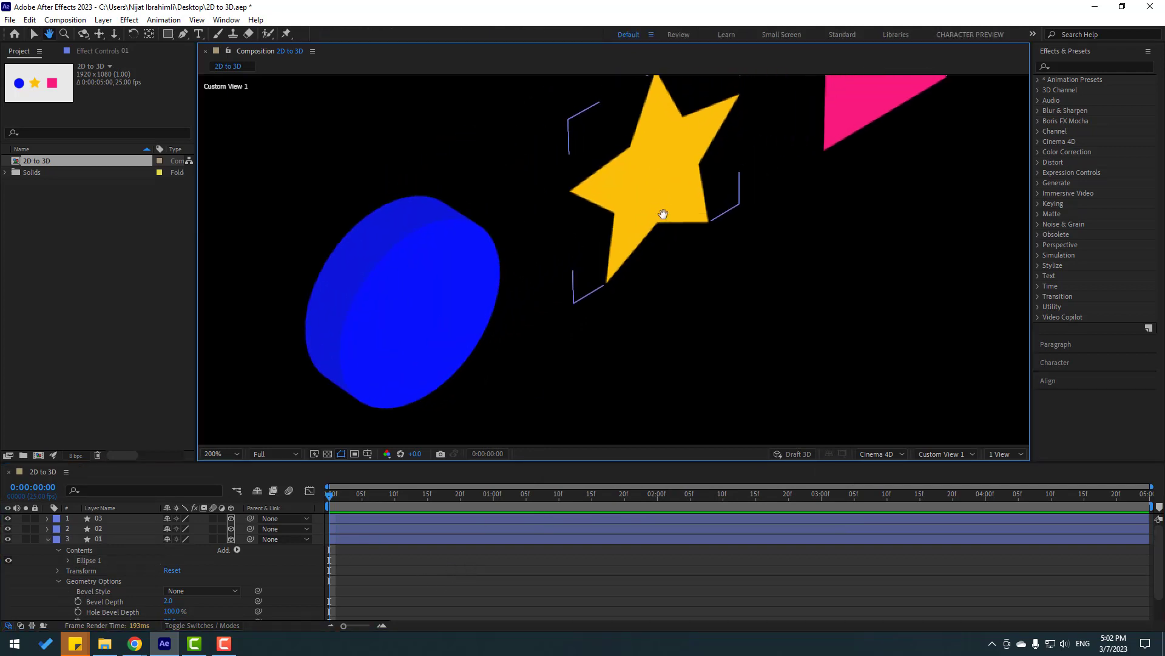
key(v)
Set star layer 02's Geometry Options Extrusion Depth to 70
click(47, 539)
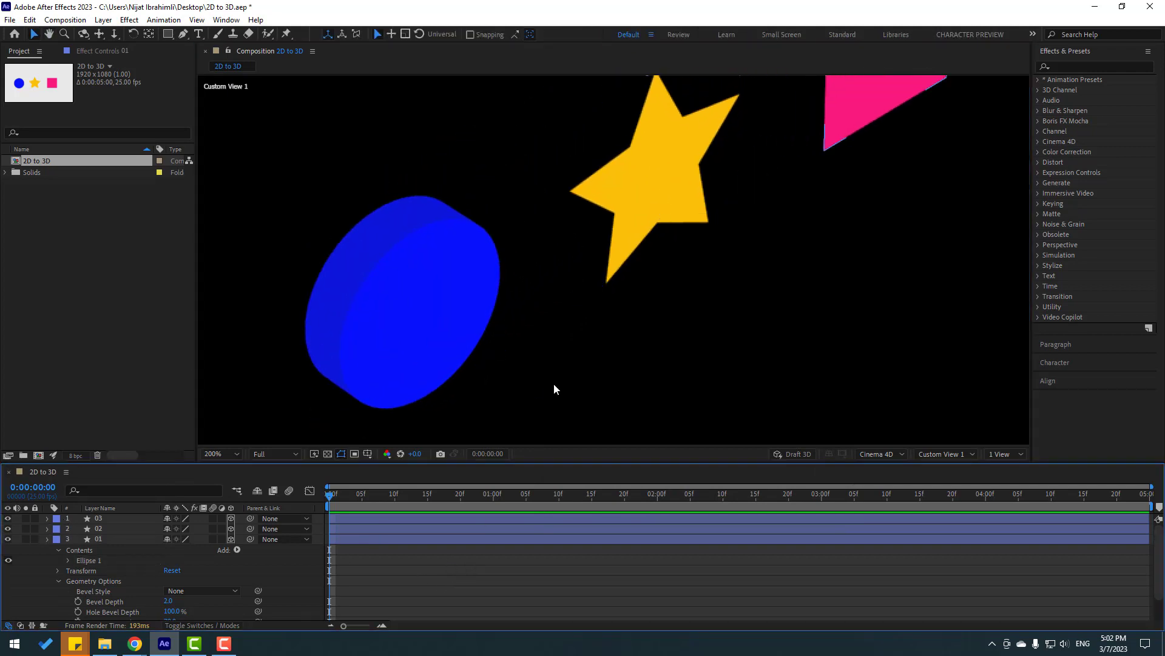
click(649, 173)
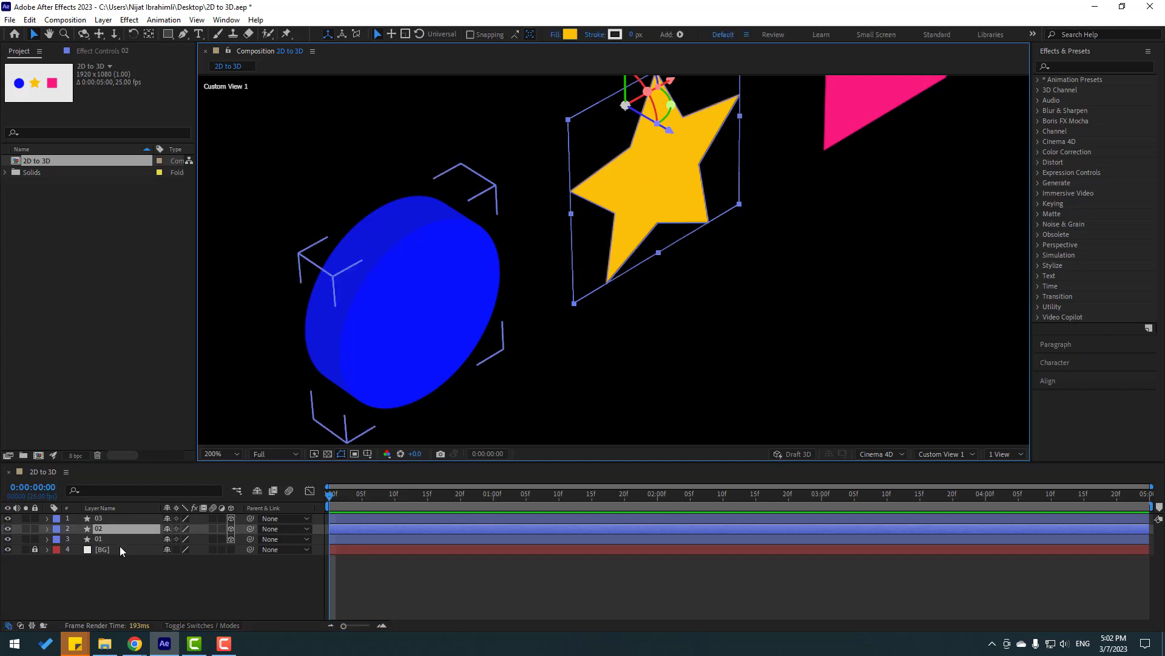
click(47, 529)
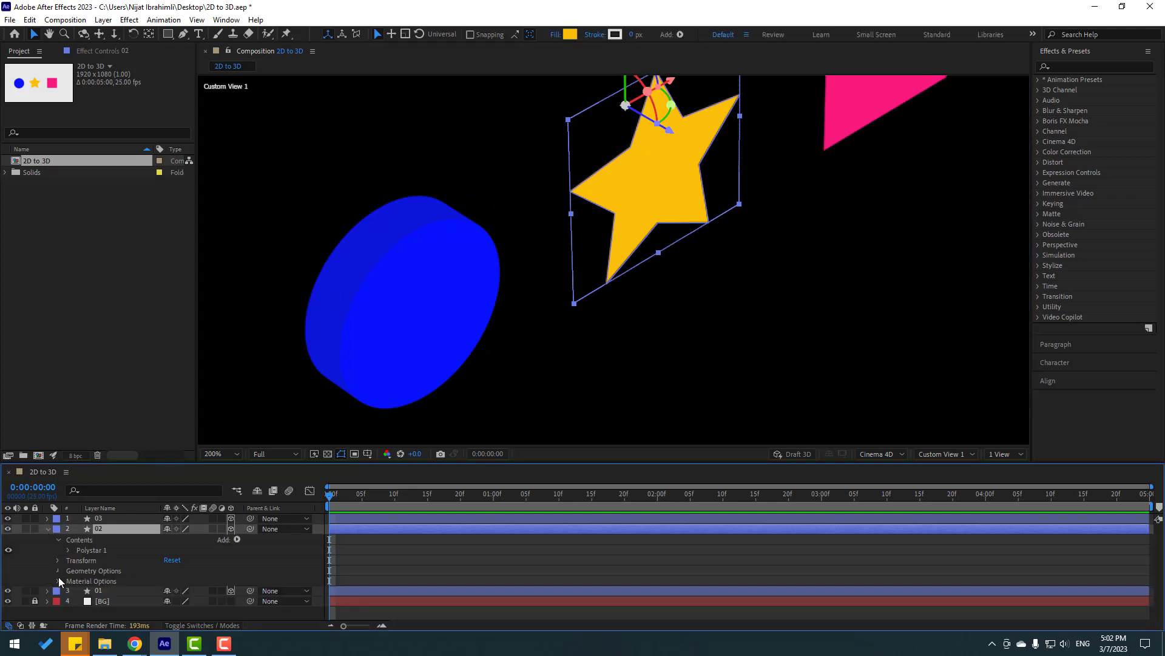
click(59, 571)
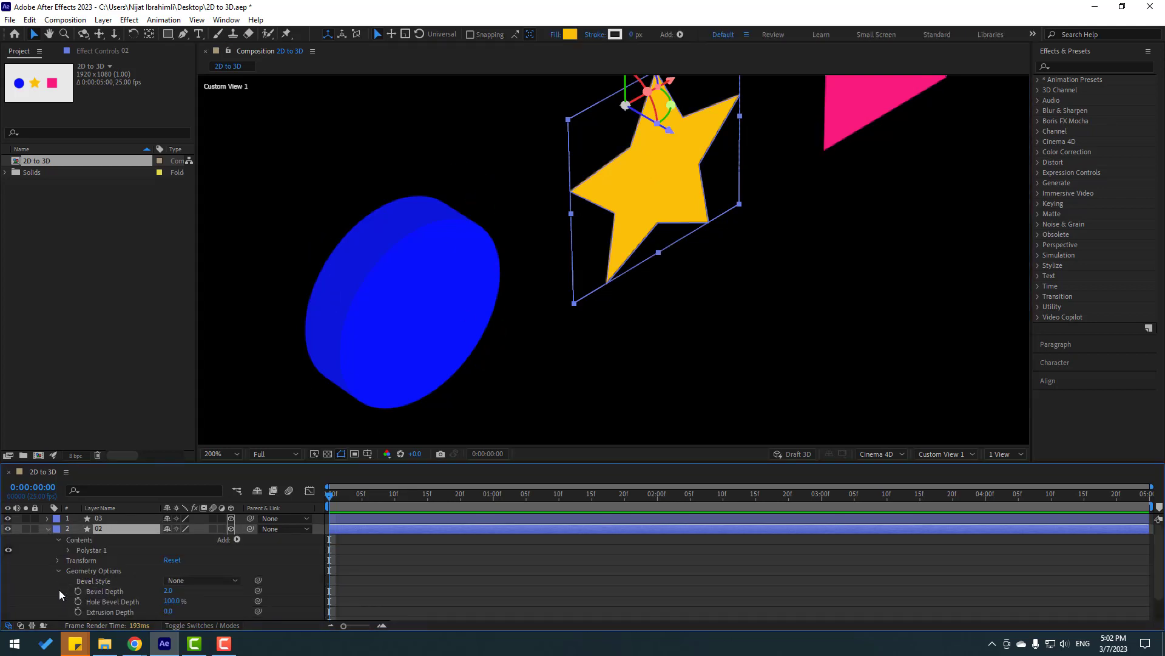
click(169, 612)
text(70)
key(Return)
scroll(833, 156, up, 2)
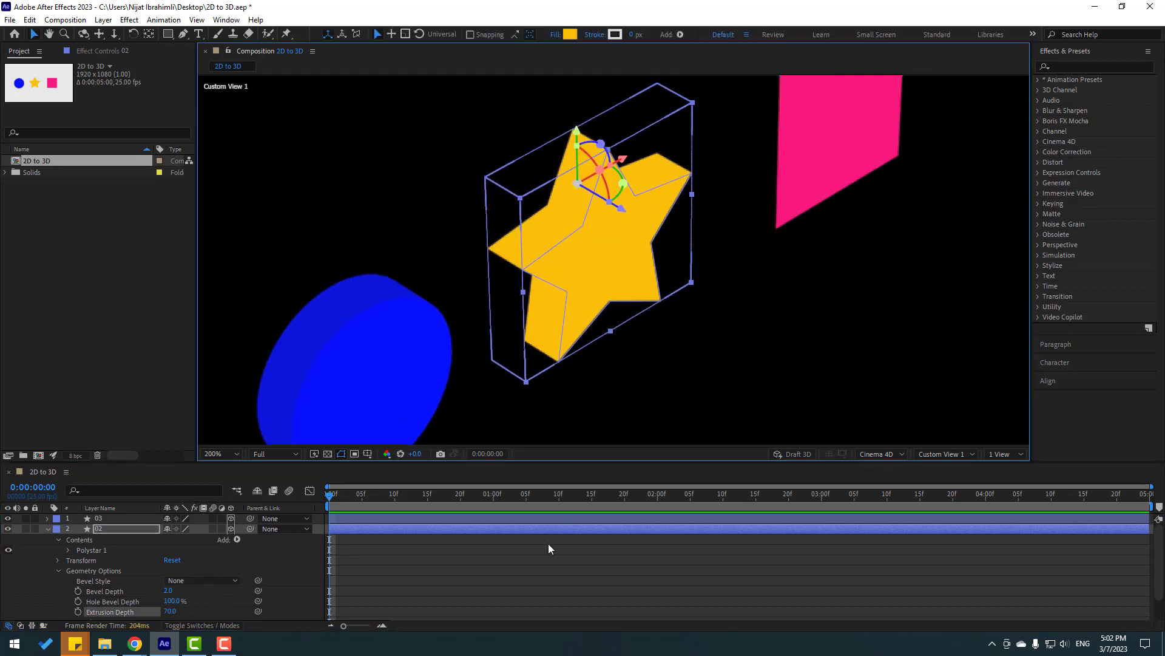
click(549, 548)
click(587, 227)
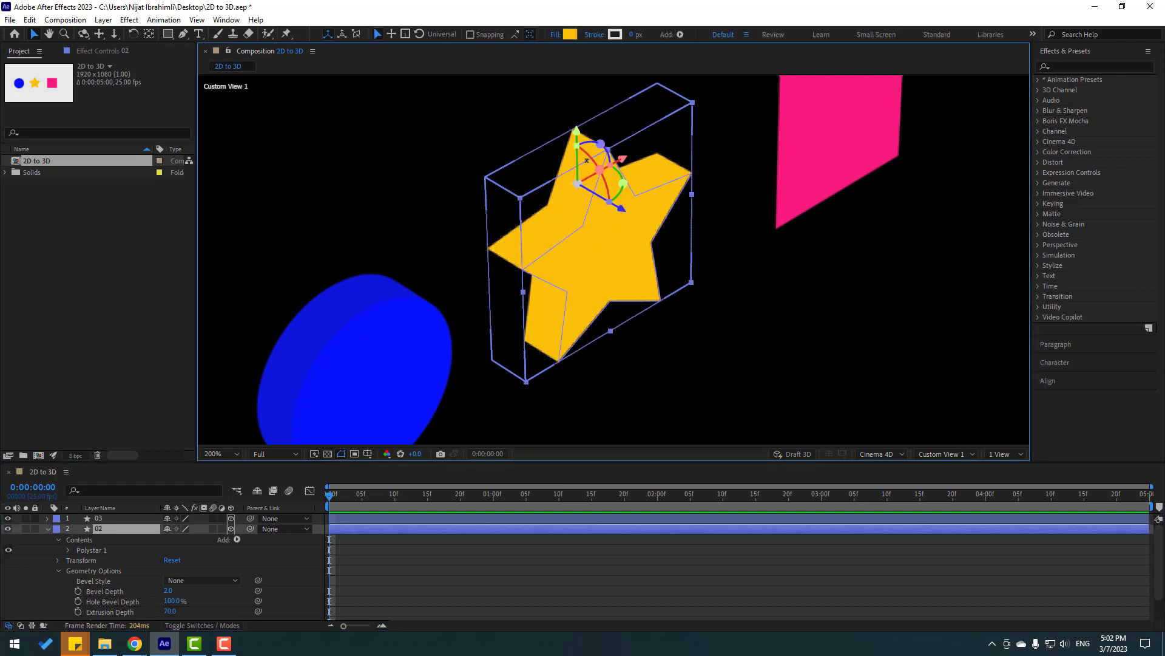
Give the star a 1 px stroke sampled from its yellow, then darken it toward gold
click(635, 35)
text(1)
key(Return)
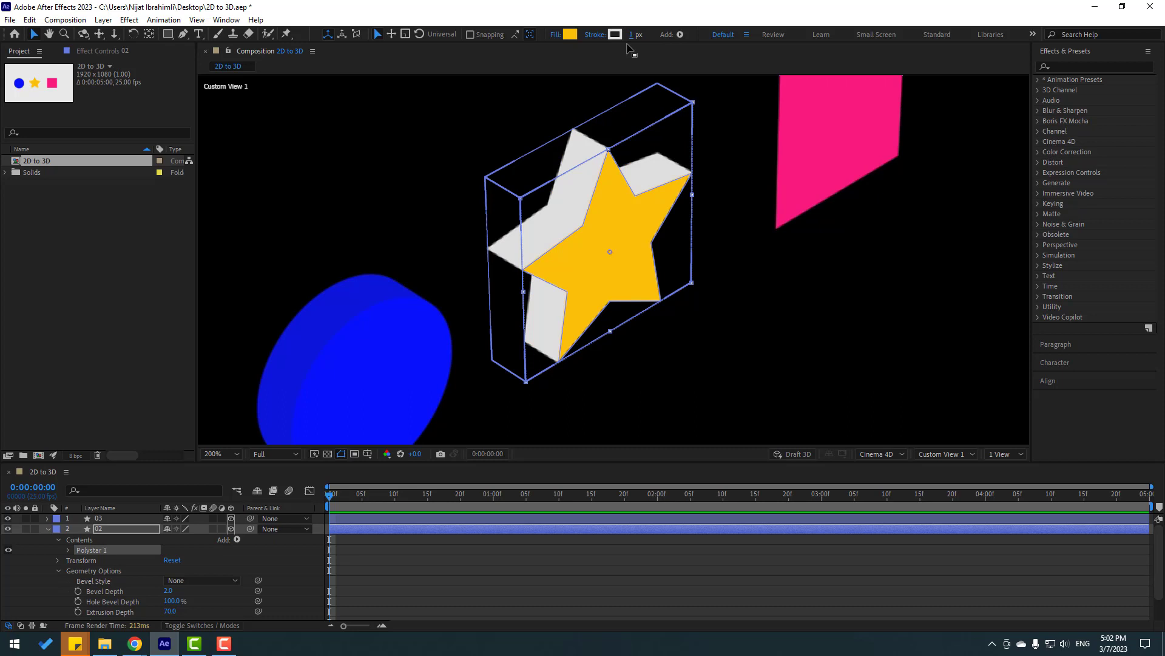
click(615, 35)
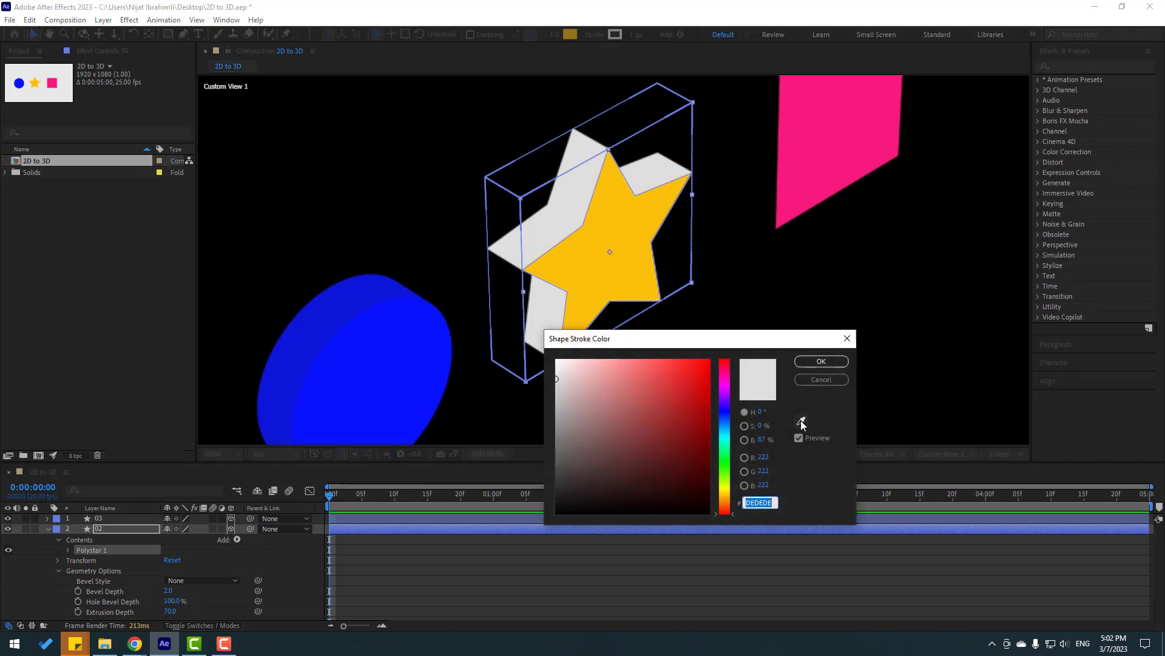
click(802, 422)
click(634, 234)
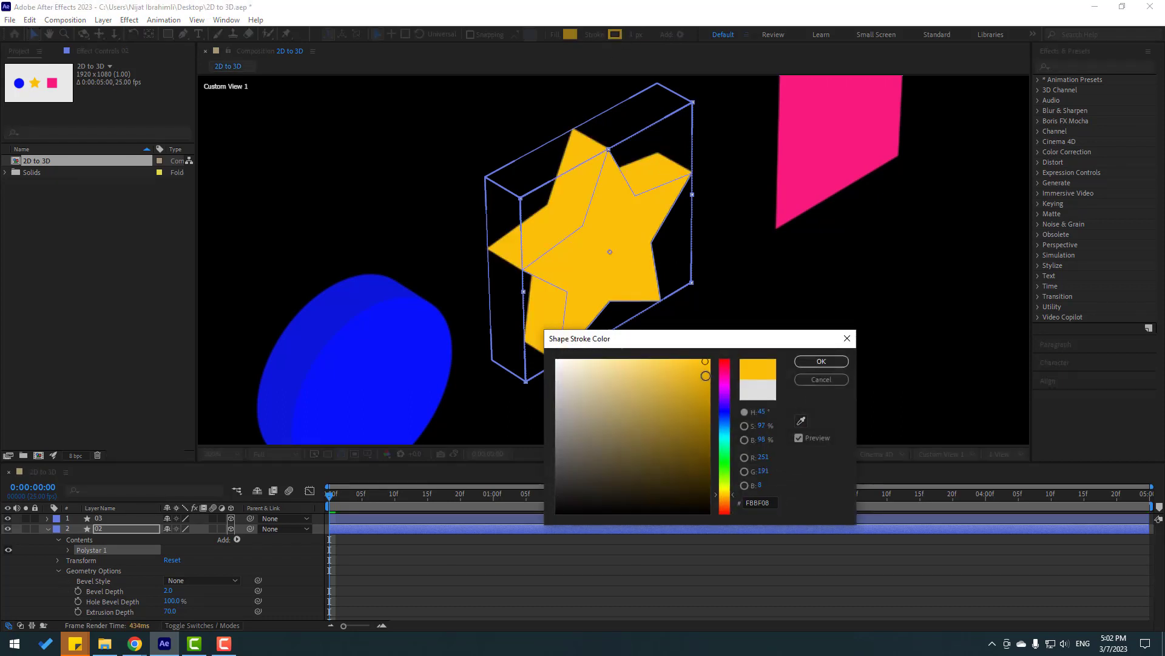
drag(704, 364, 701, 390)
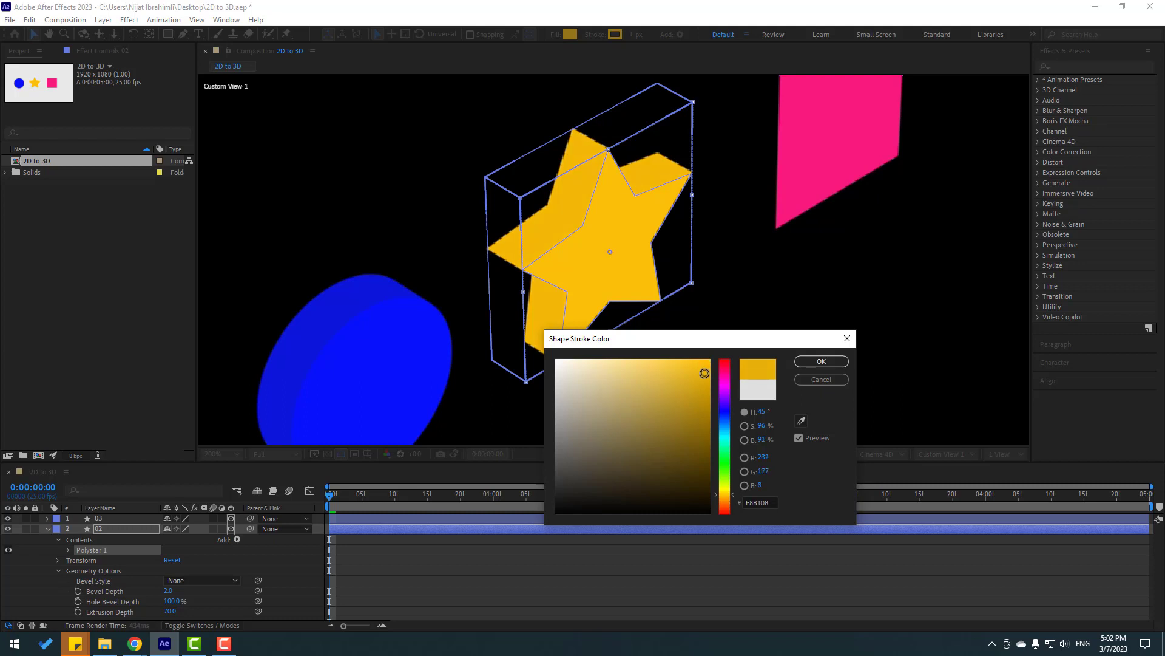
Confirm the star's darker stroke colour, then give the pink square an Extrusion Depth of 70
click(809, 369)
click(492, 532)
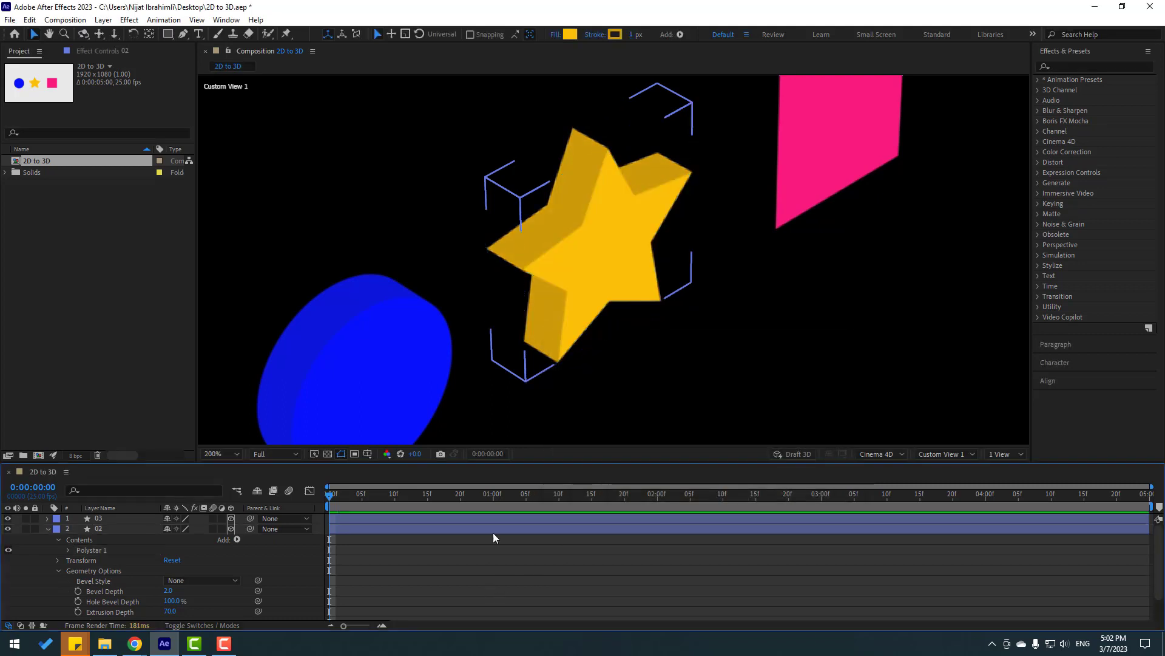
scroll(411, 380, down, 4)
scroll(411, 381, up, 3)
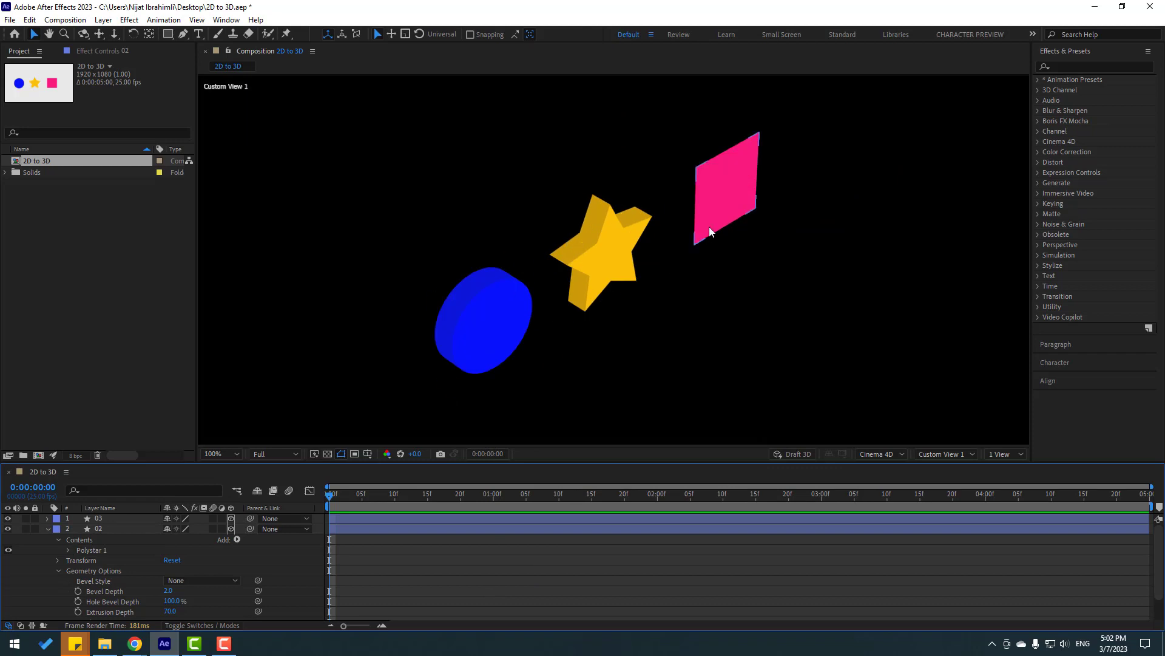
click(733, 194)
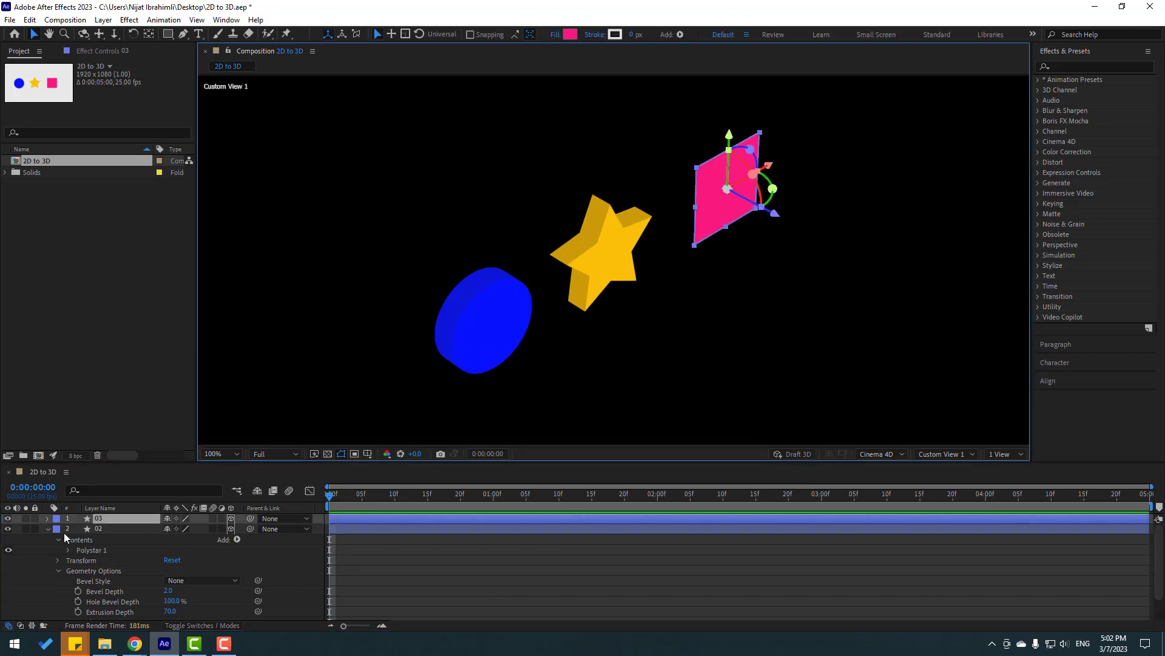
click(48, 529)
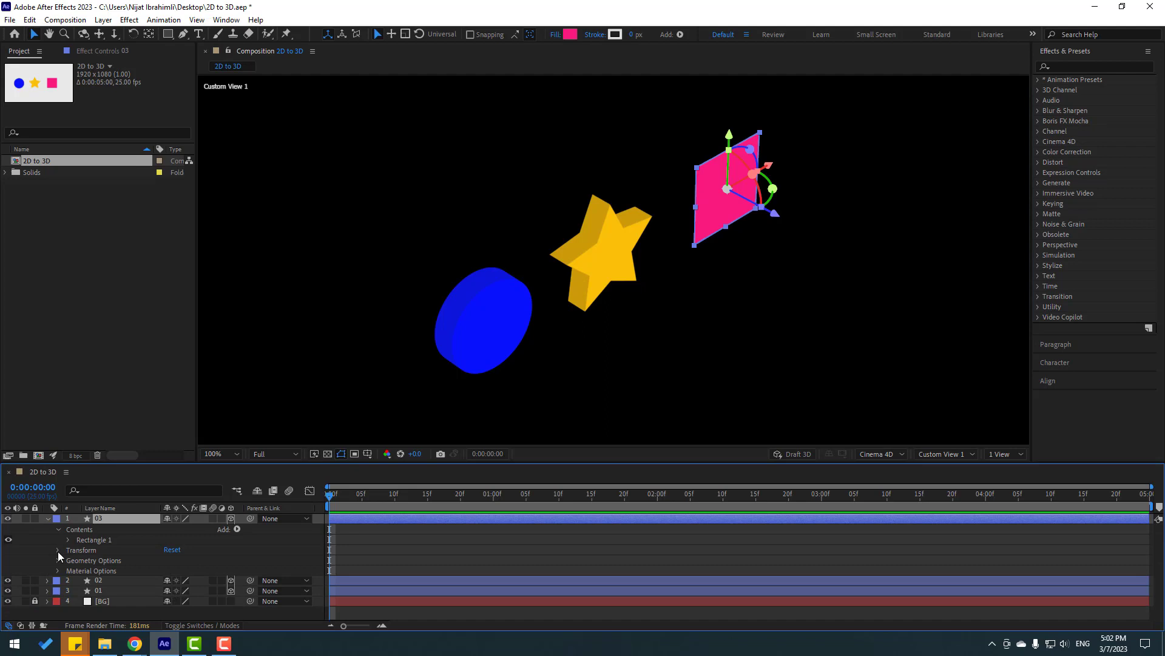
click(58, 561)
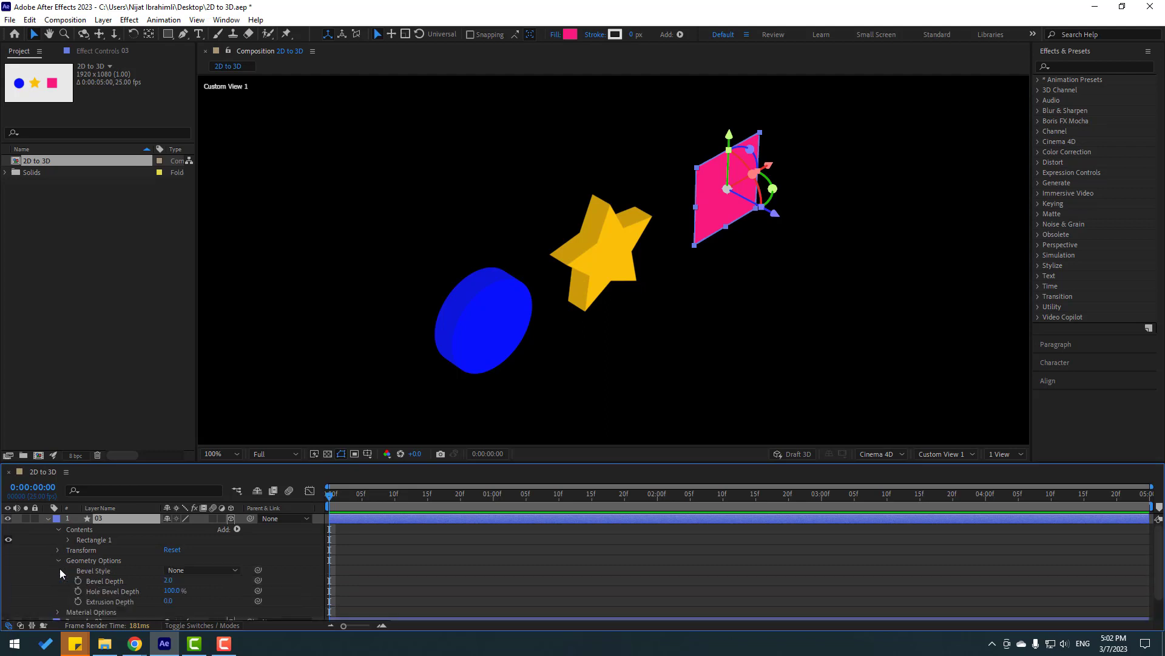
scroll(60, 574, down, 1)
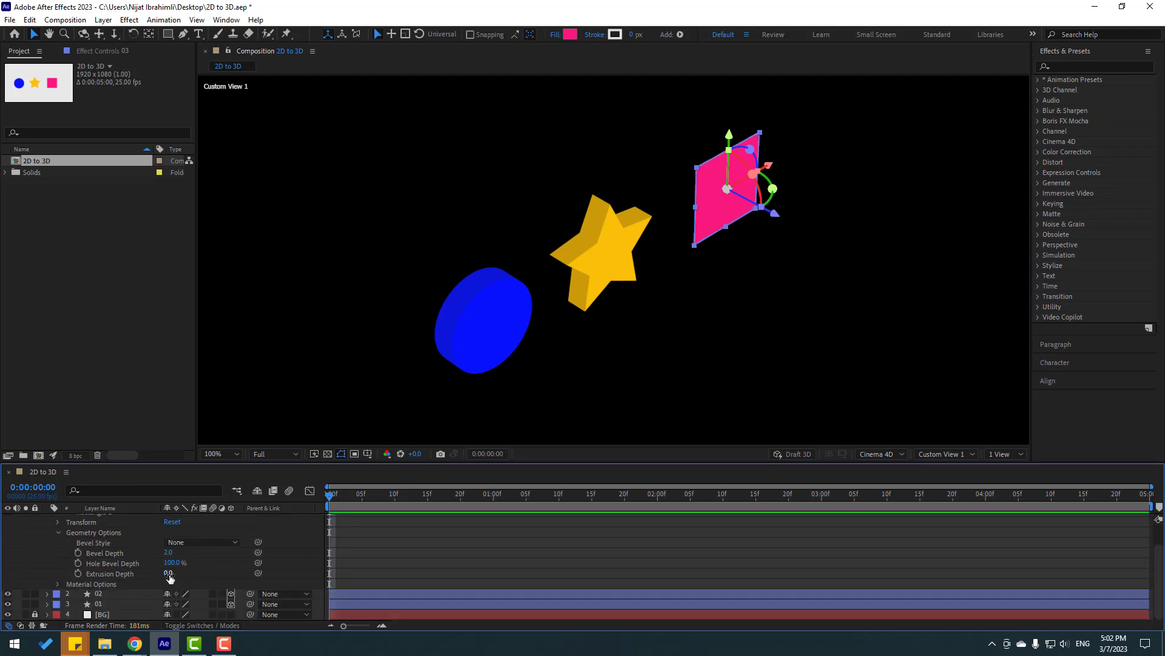
click(169, 574)
text(70)
key(Return)
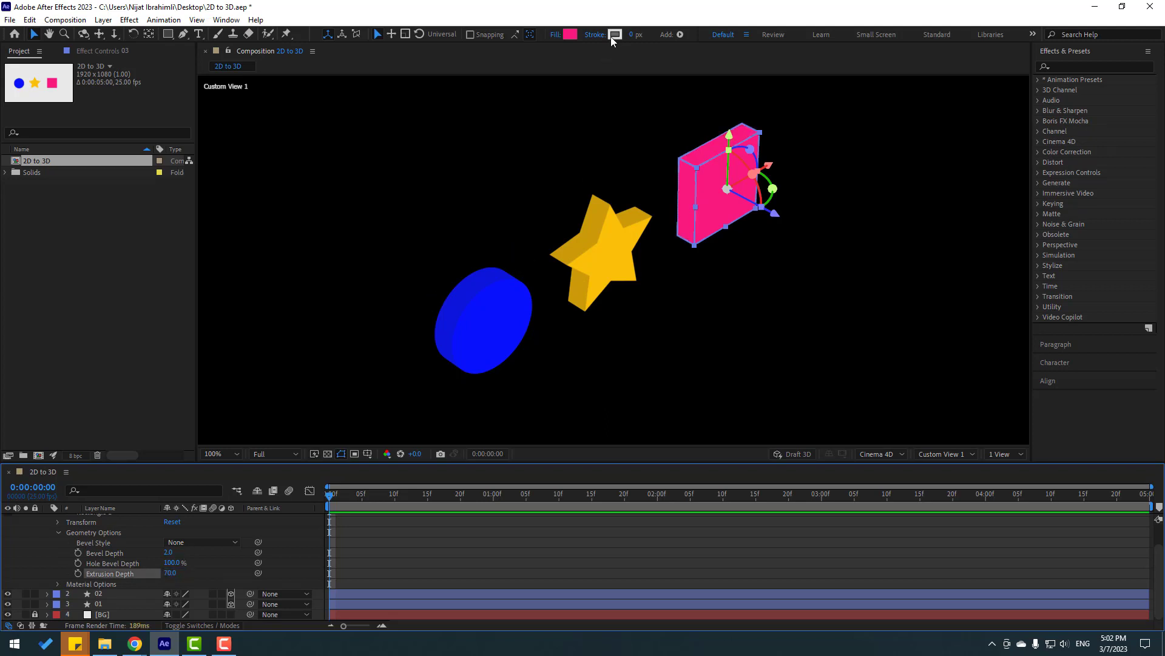
Set the pink square's stroke to a slightly darker sample of its pink (#D7176D)
click(613, 35)
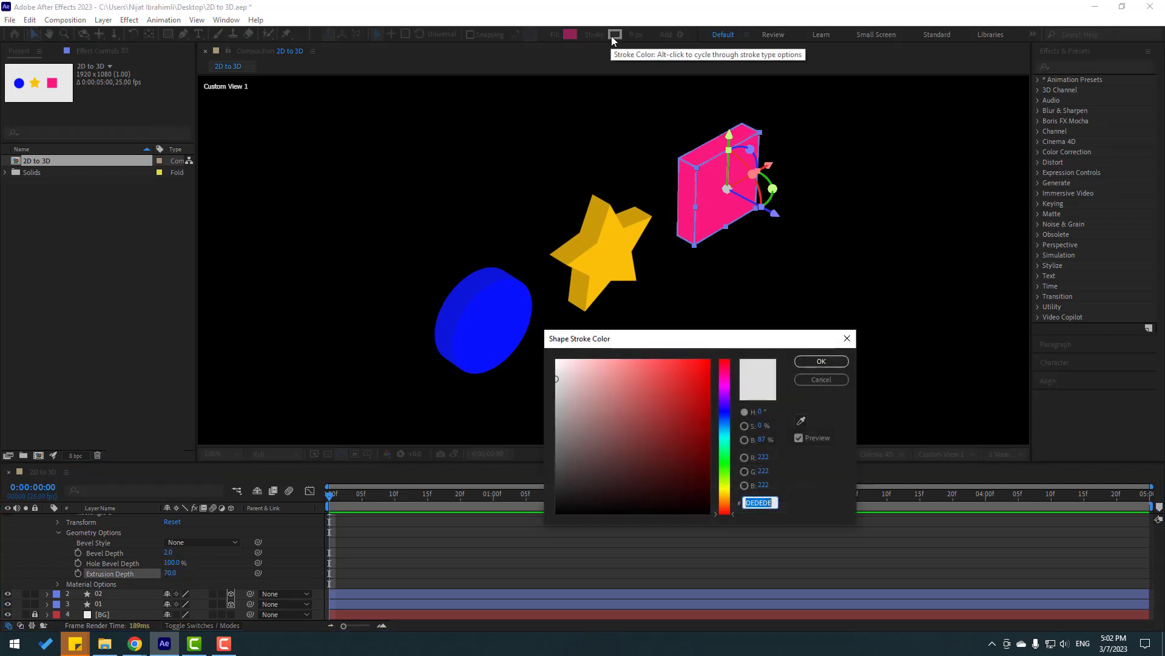
click(801, 421)
click(694, 170)
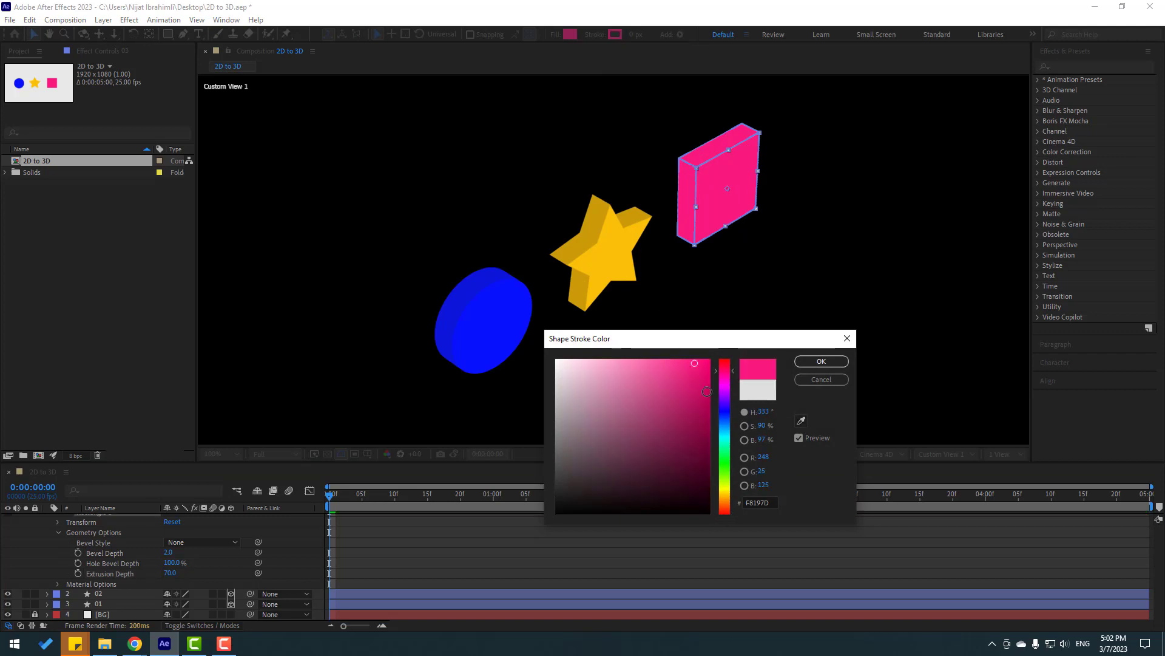
click(694, 376)
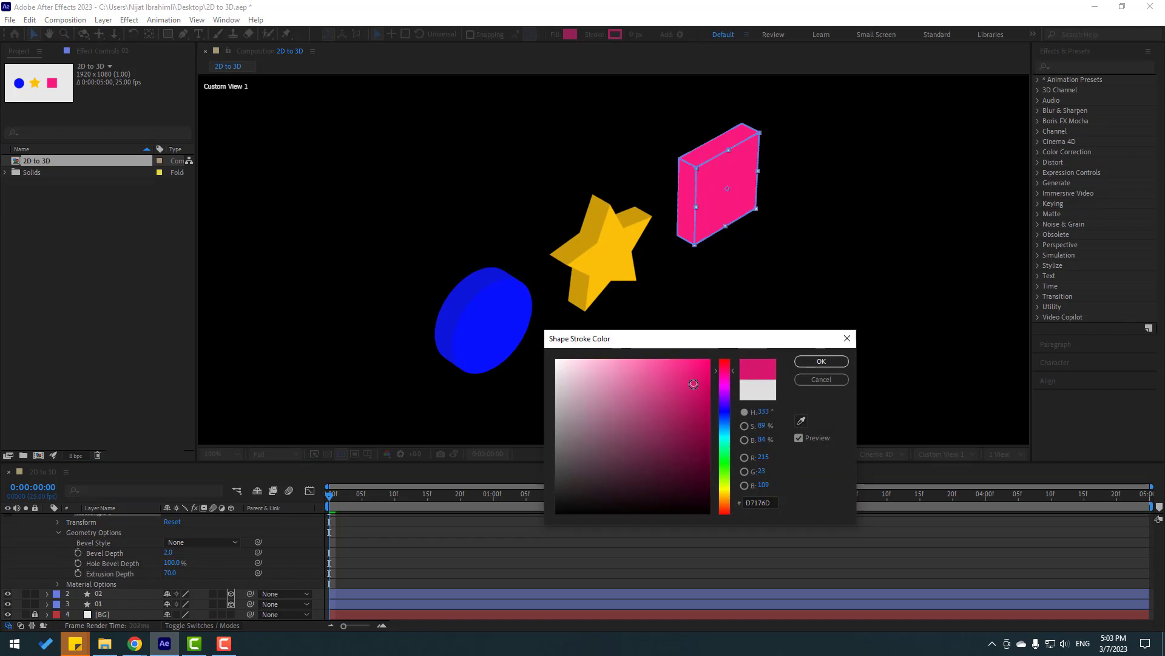
click(821, 362)
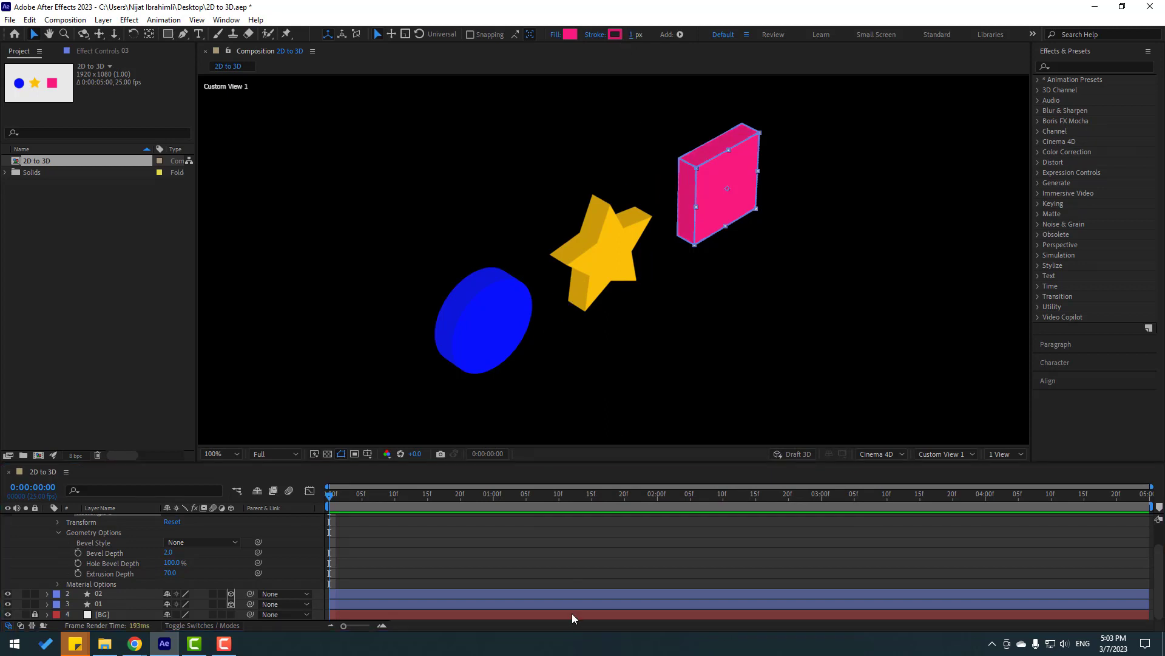
click(556, 578)
scroll(151, 589, up, 3)
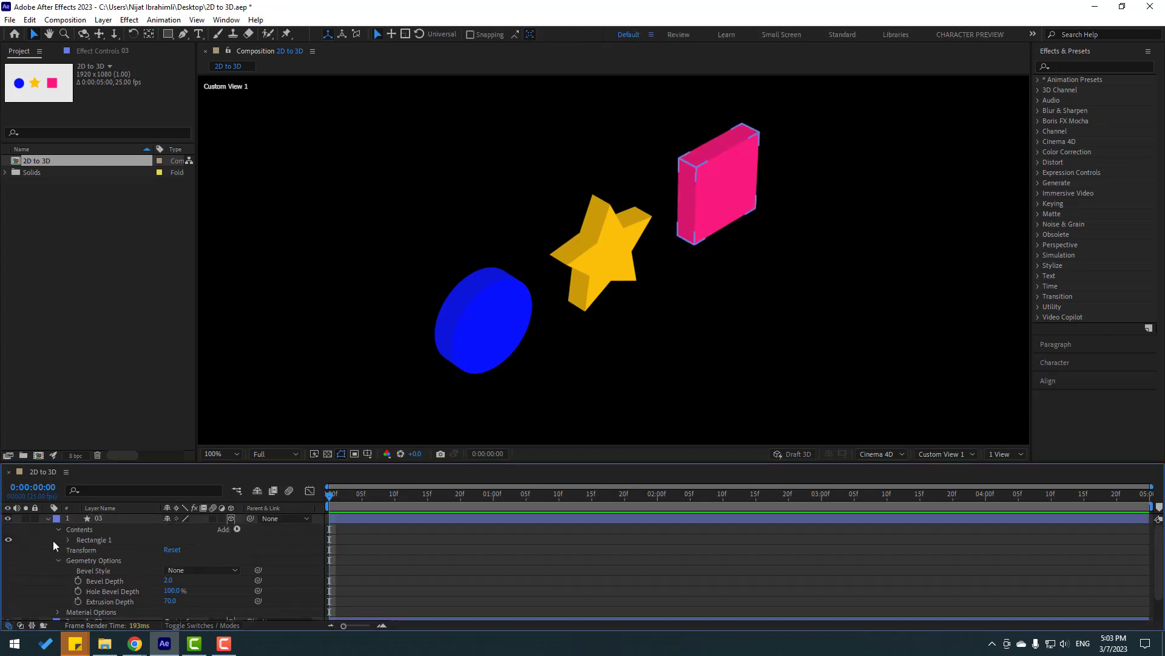
Collapse the square's properties and switch the 3D view to Active Camera
click(47, 517)
click(944, 454)
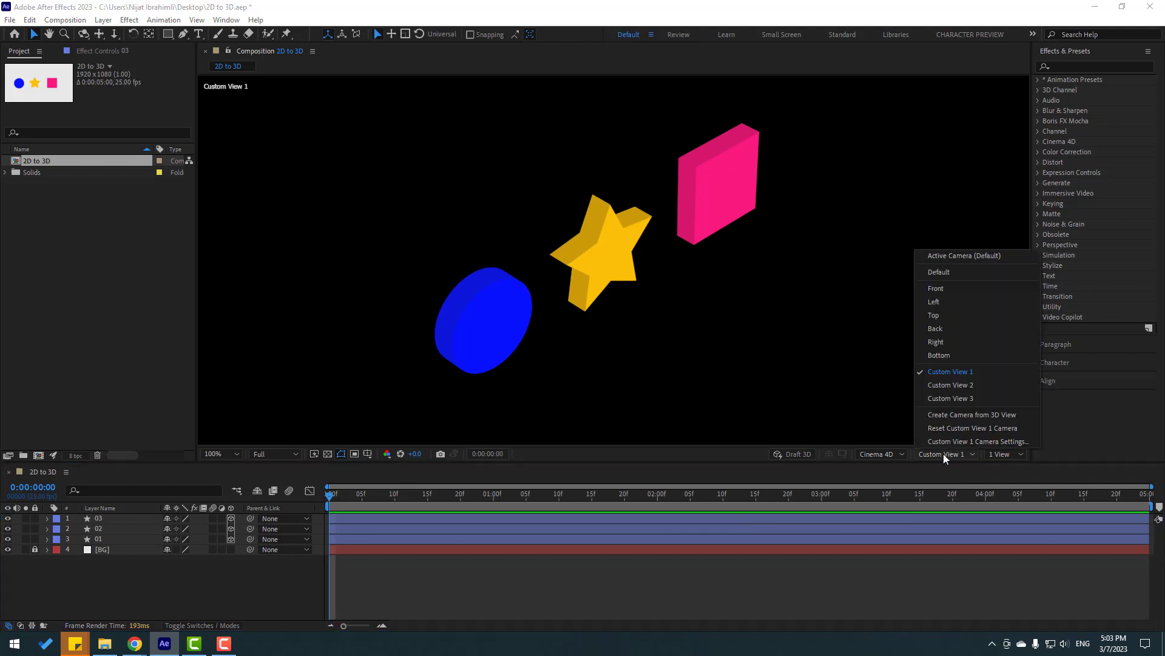
click(968, 251)
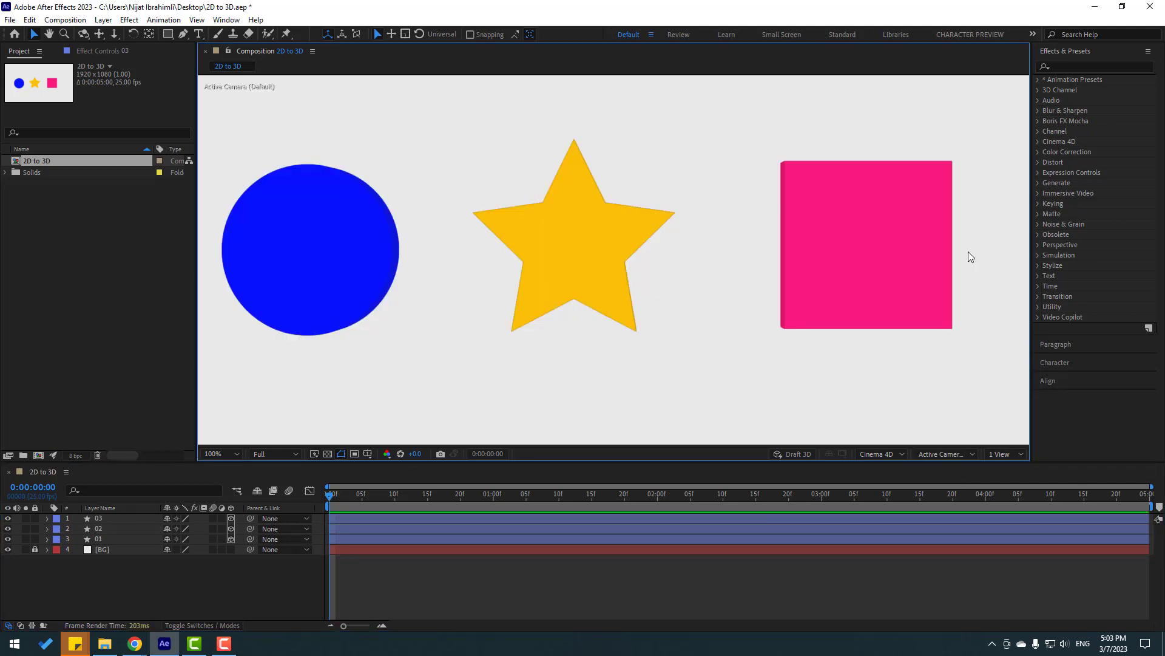
scroll(613, 353, down, 2)
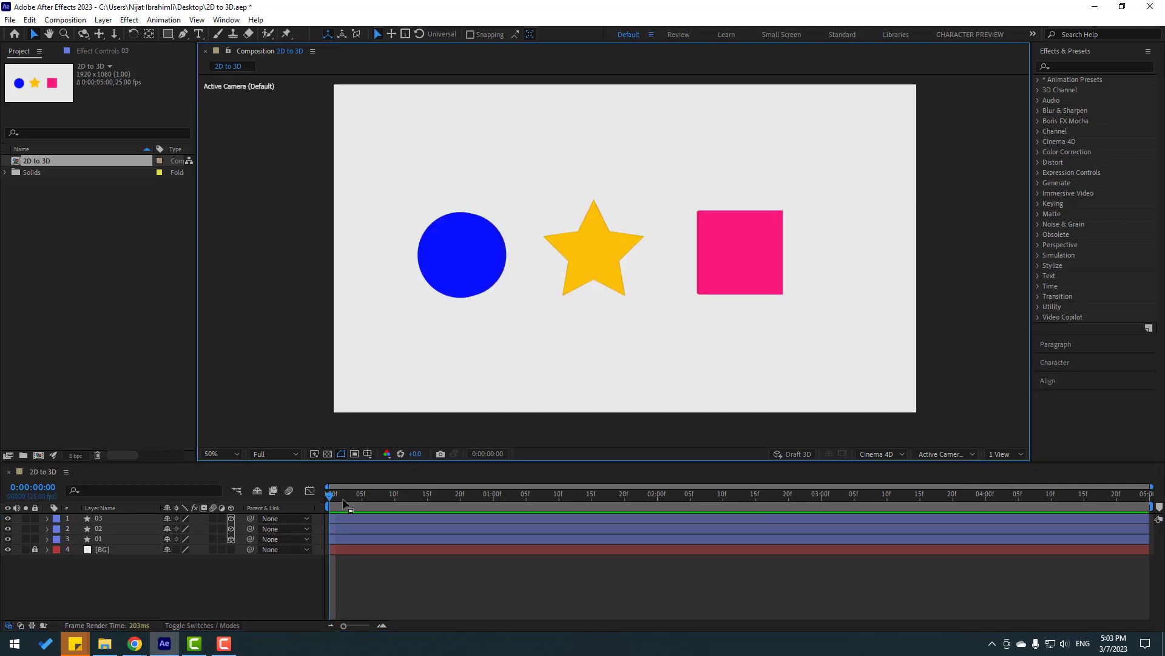
Select the circle, star and square layers, centre their anchor points, and show Rotation
click(100, 539)
shift+click(100, 518)
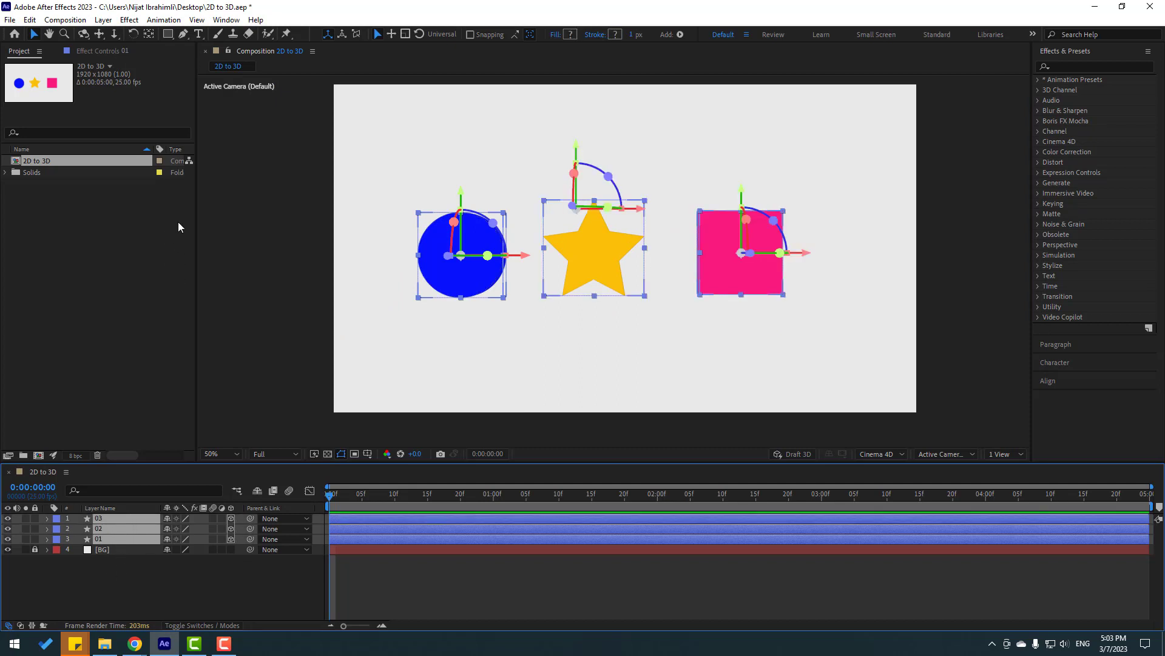
double_click(149, 35)
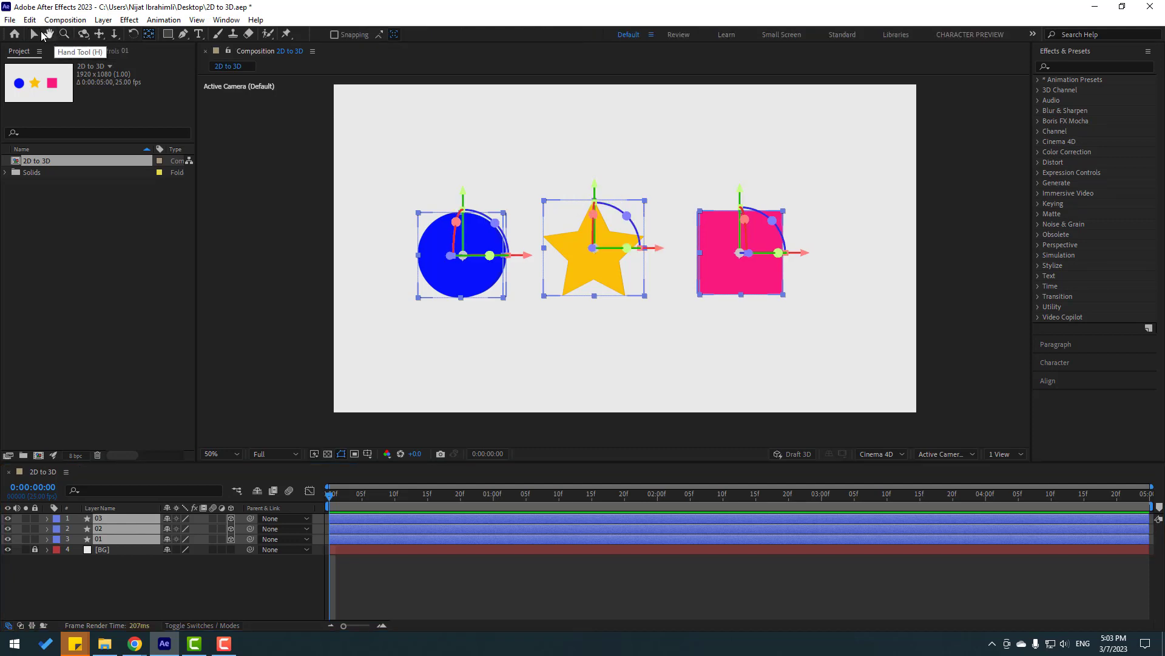
click(32, 33)
key(r)
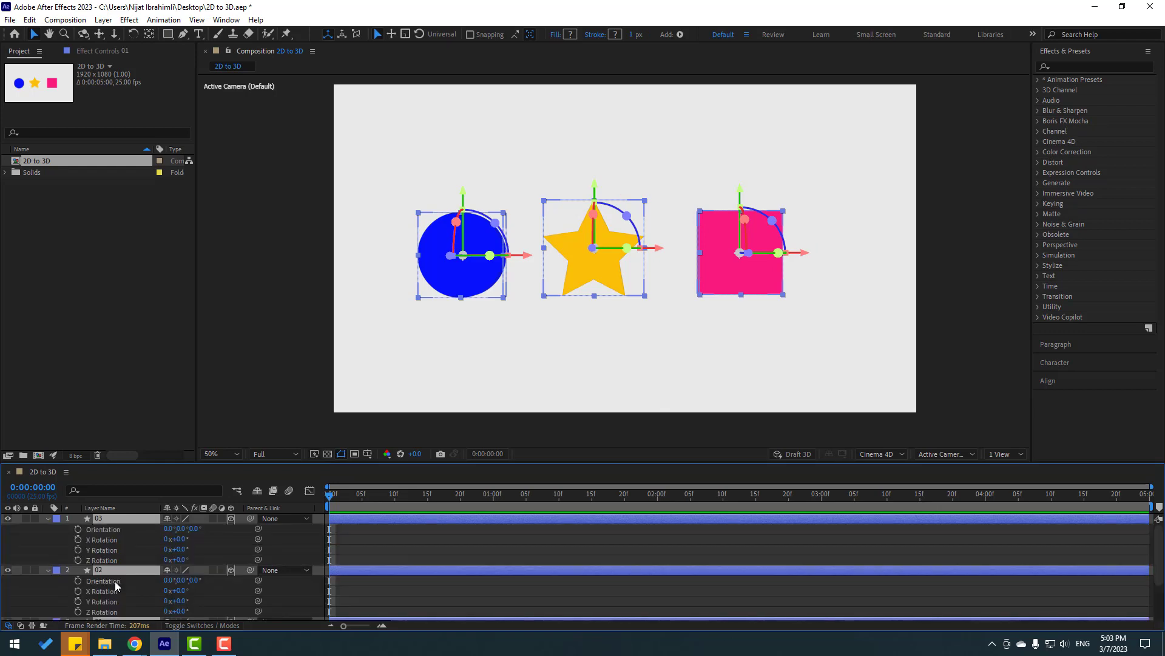
Keyframe Y Rotation from 0 to one full 1x revolution at the composition's end
click(76, 550)
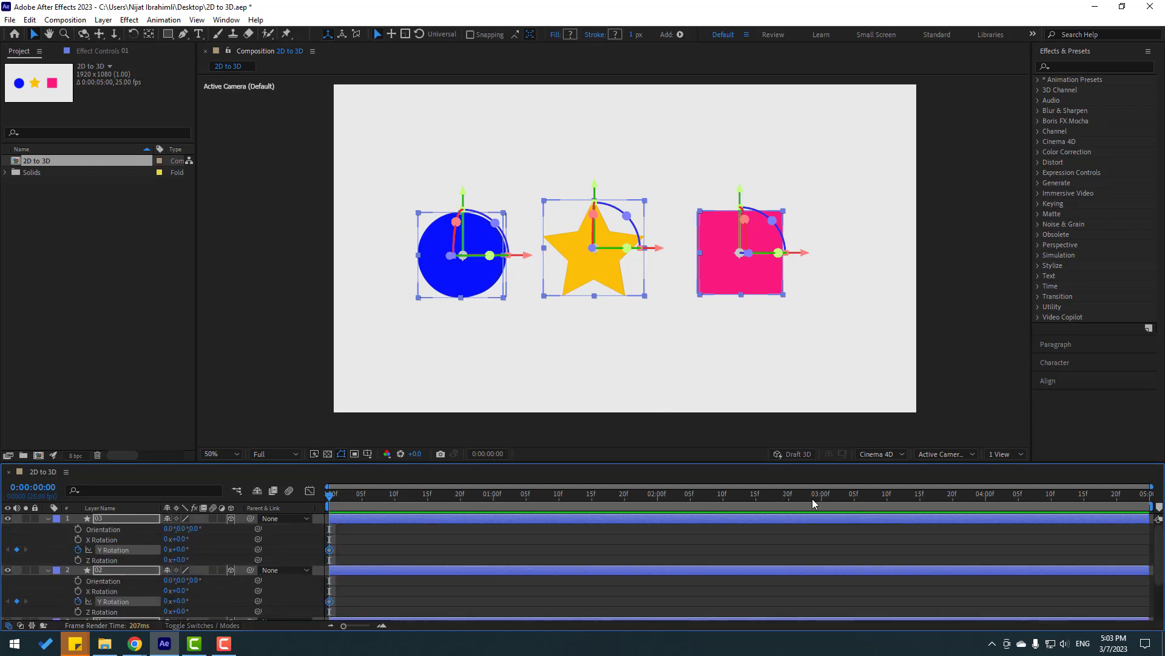
drag(812, 498, 1143, 498)
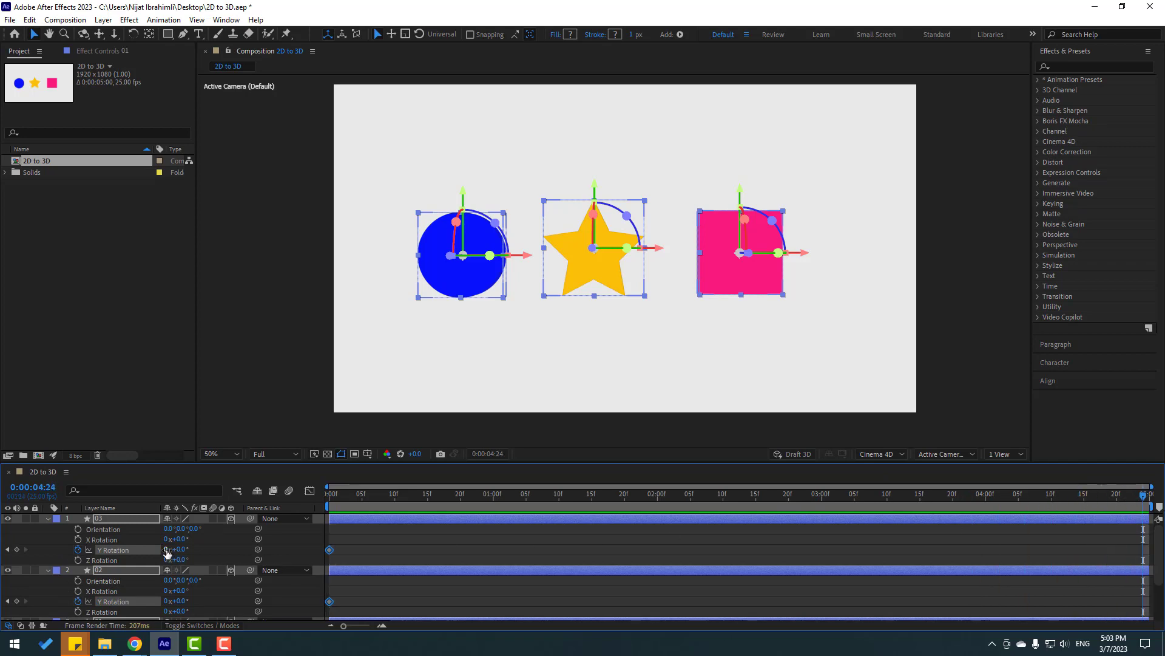
text(1)
key(Return)
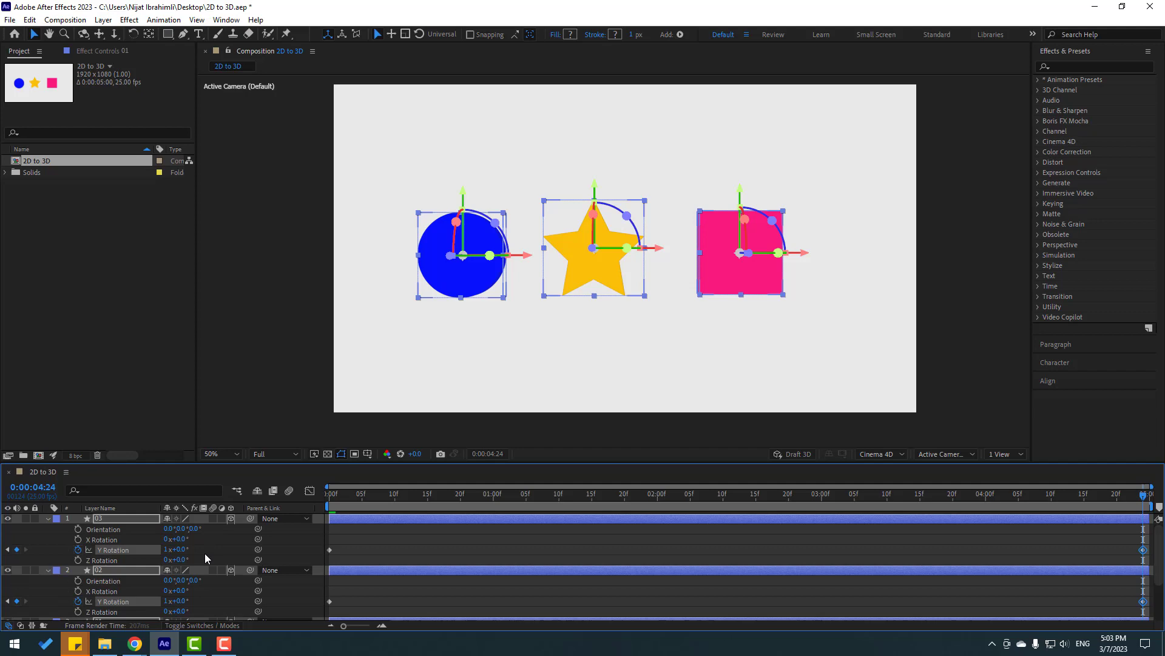
drag(1108, 500, 267, 520)
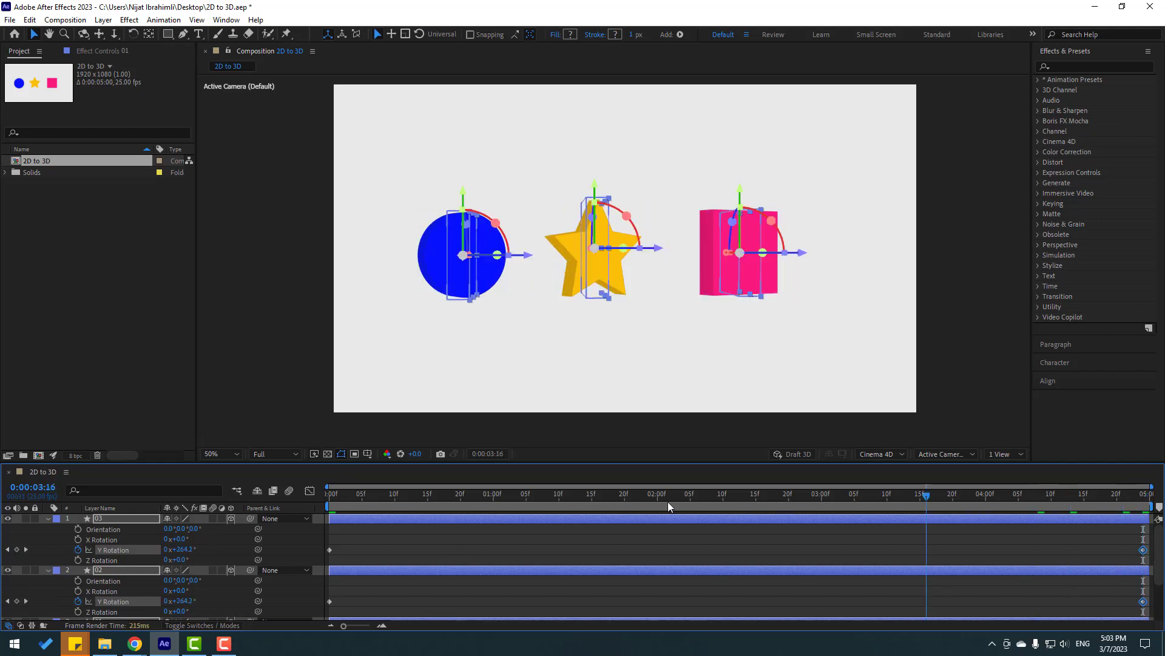
Set preview resolution to Quarter and play the rotation animation
click(277, 453)
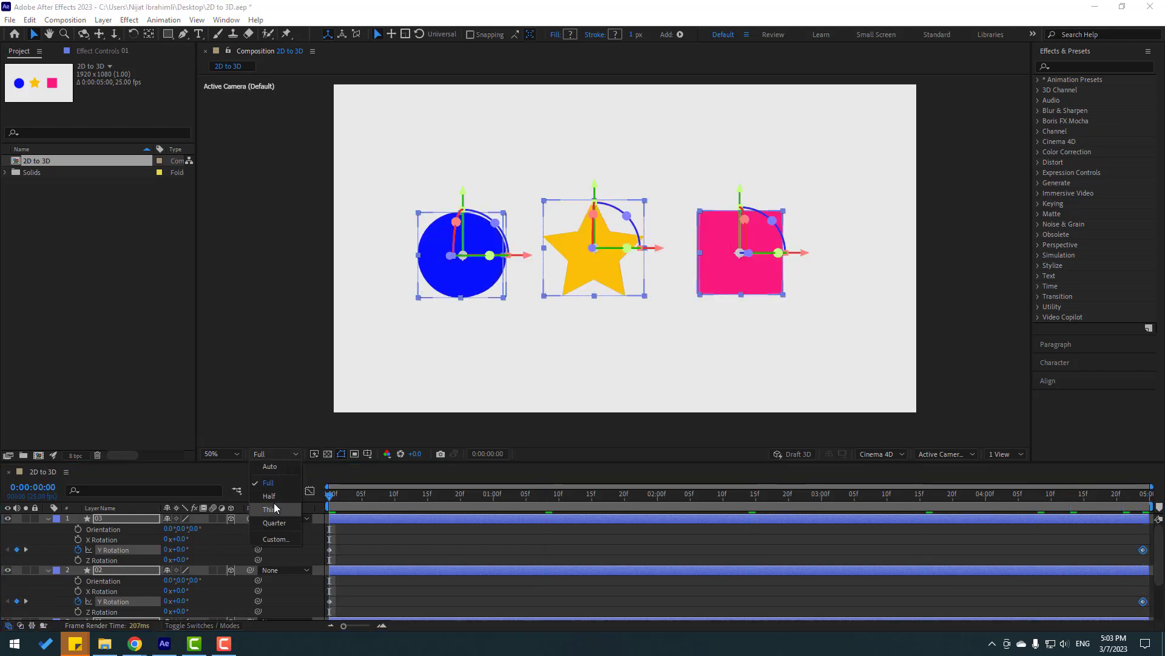
click(273, 528)
click(388, 542)
key(space)
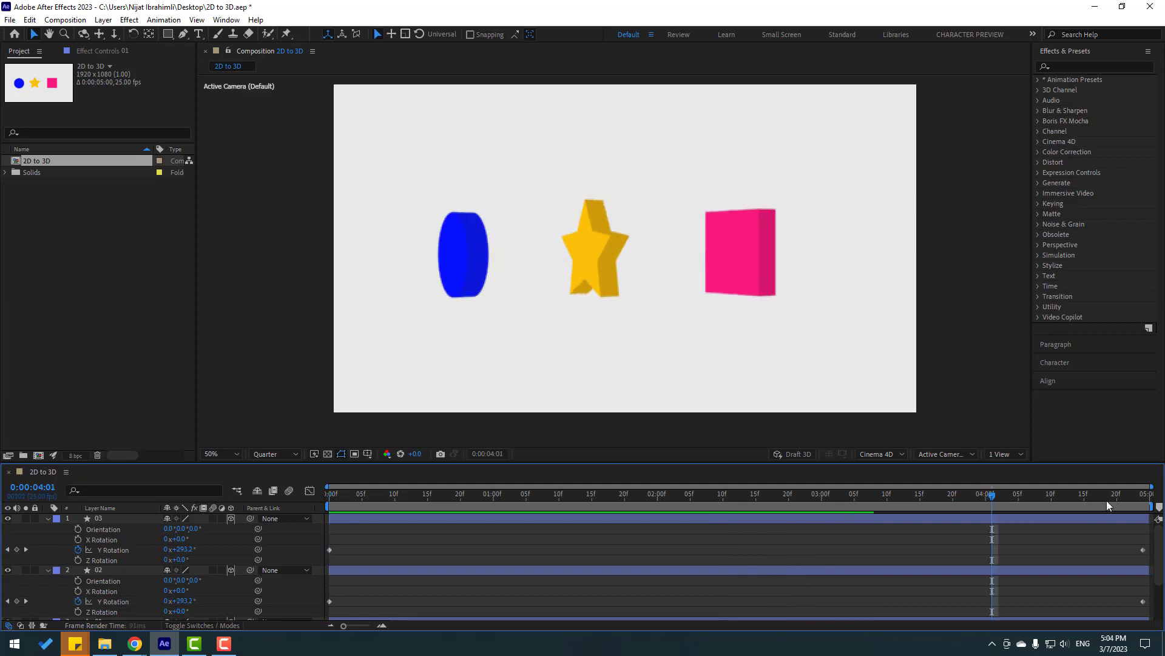
Reverse the star's Y Rotation to -1x and preview the result
click(95, 569)
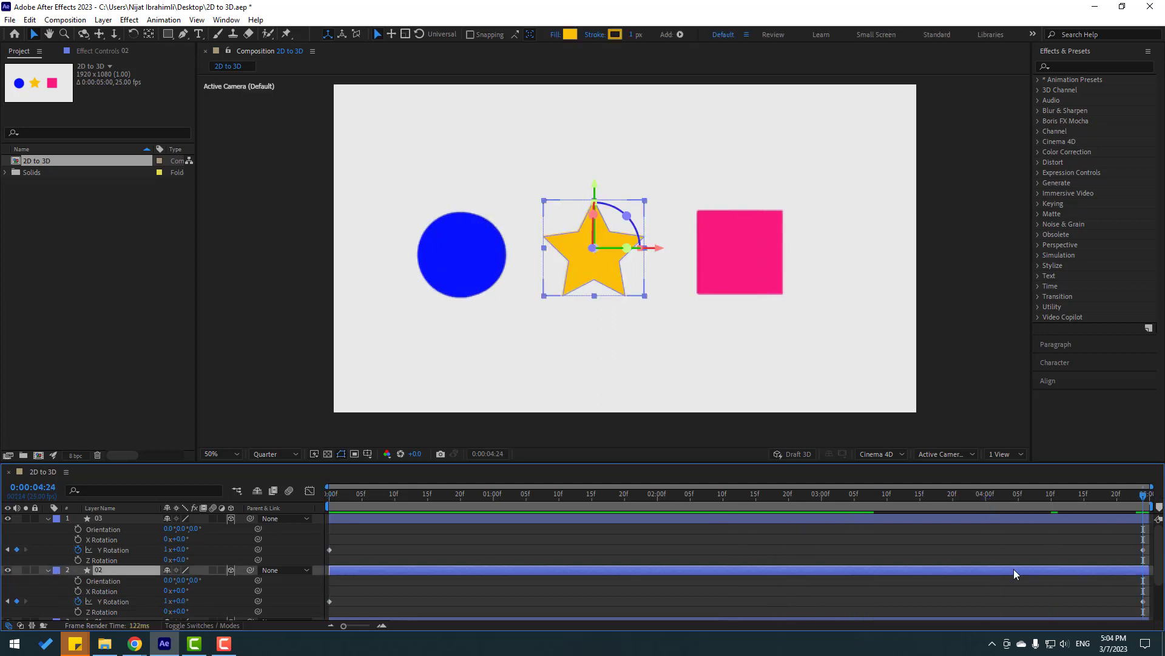
click(166, 602)
text(-)
key(Return)
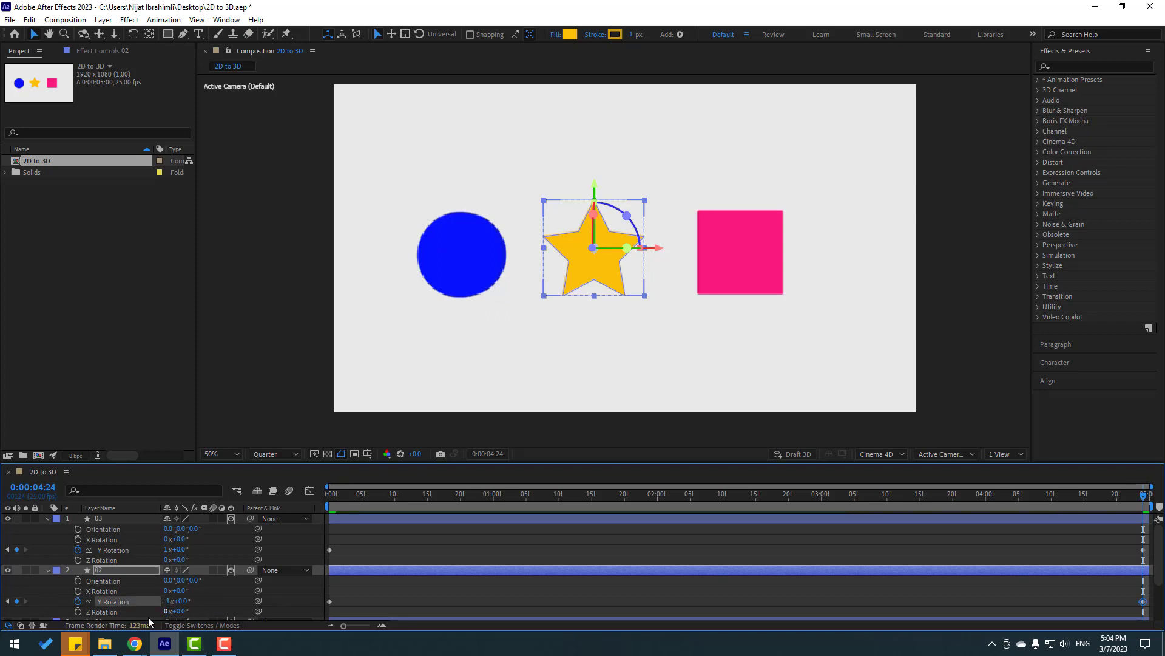
key(space)
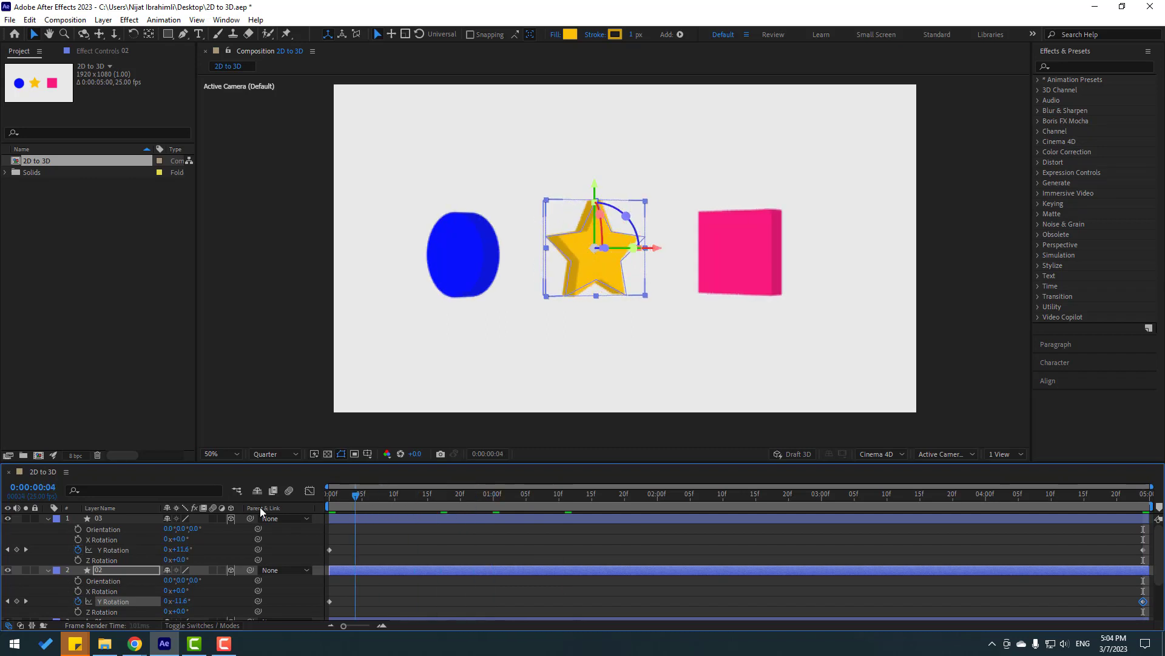
key(space)
Keyframe the star's Z Rotation to -1x at the end and play the animation
click(79, 611)
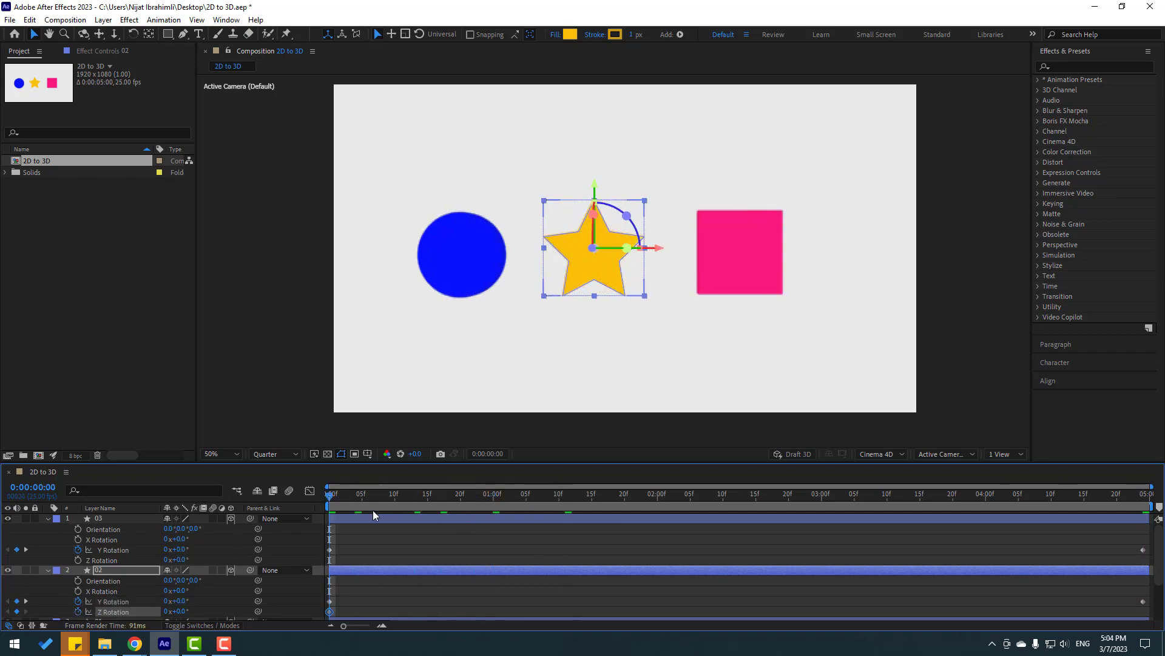
drag(624, 504, 1144, 496)
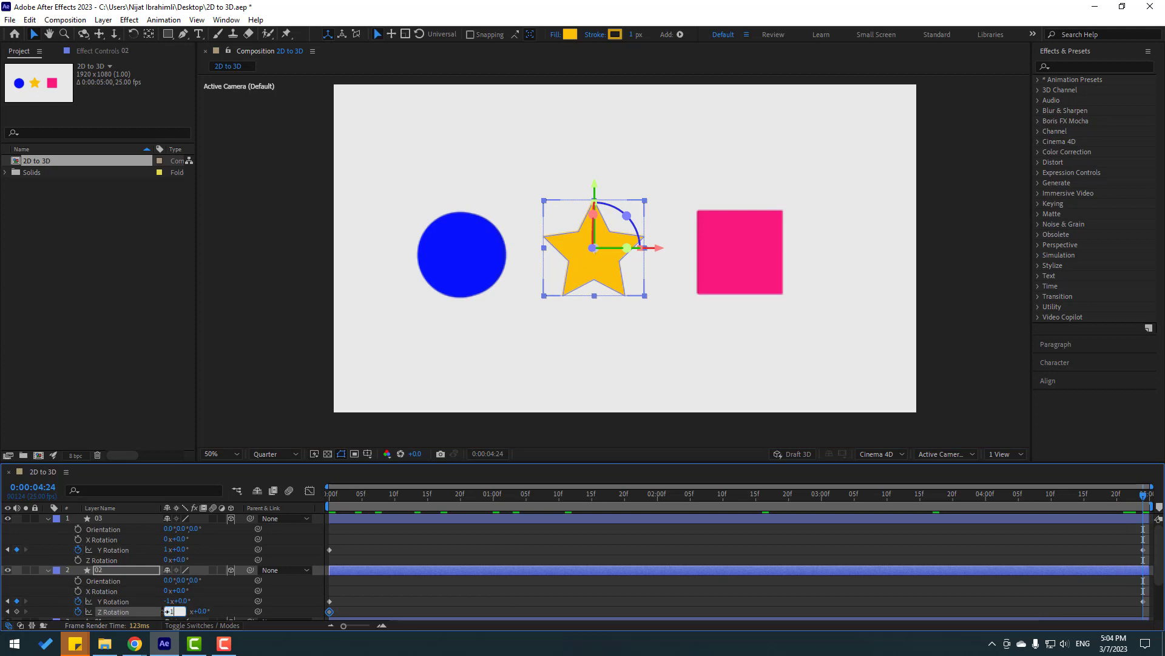
key(Return)
click(542, 528)
key(space)
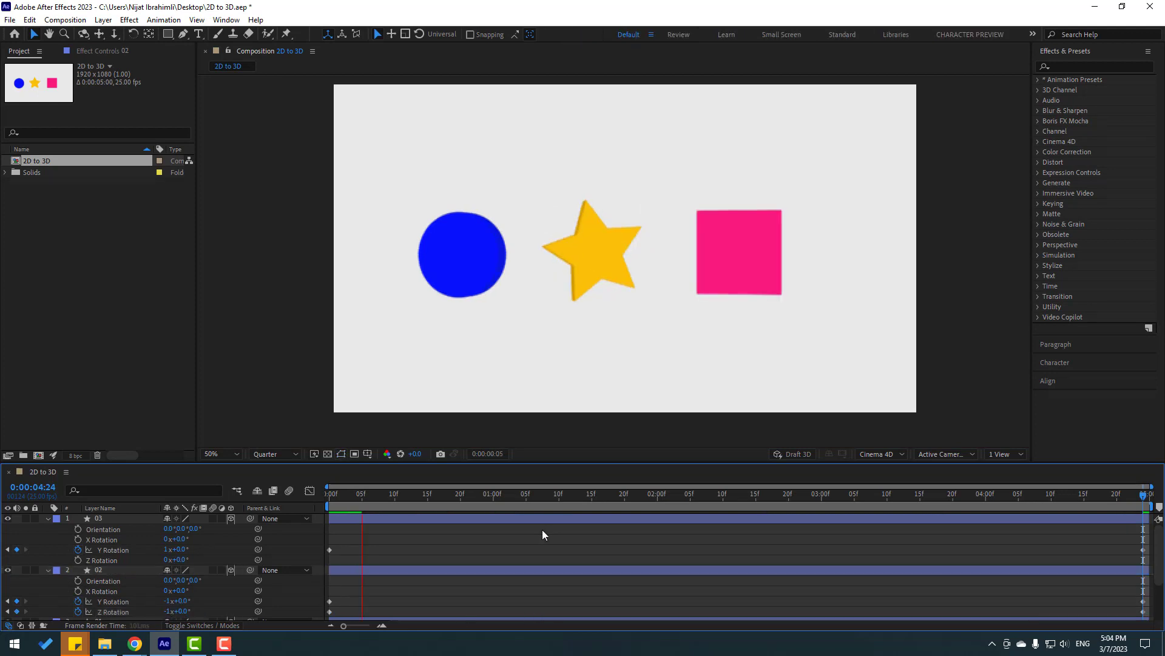